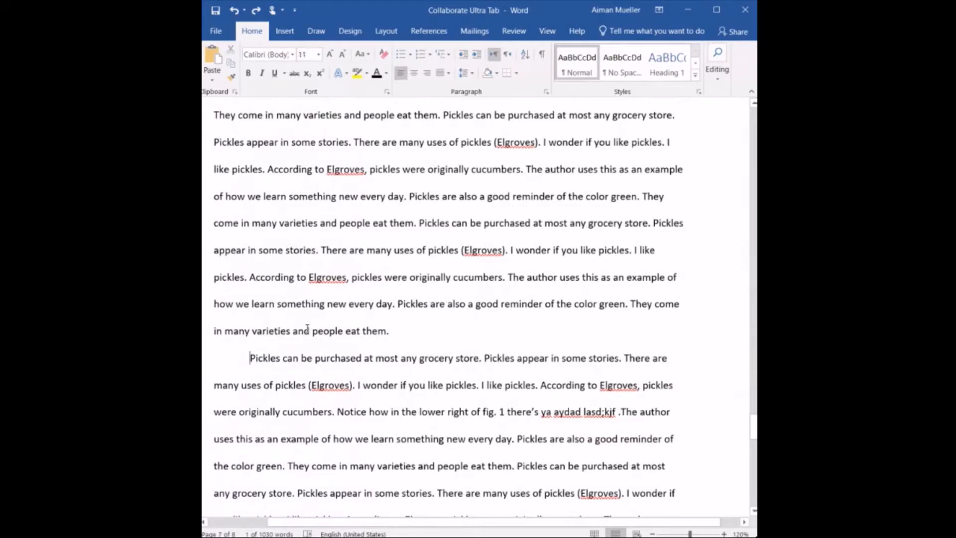
Insert the "weird car" picture from the Desktop folder at the start of the paragraph.
{"action": "left_click", "coordinate": [292, 36]}
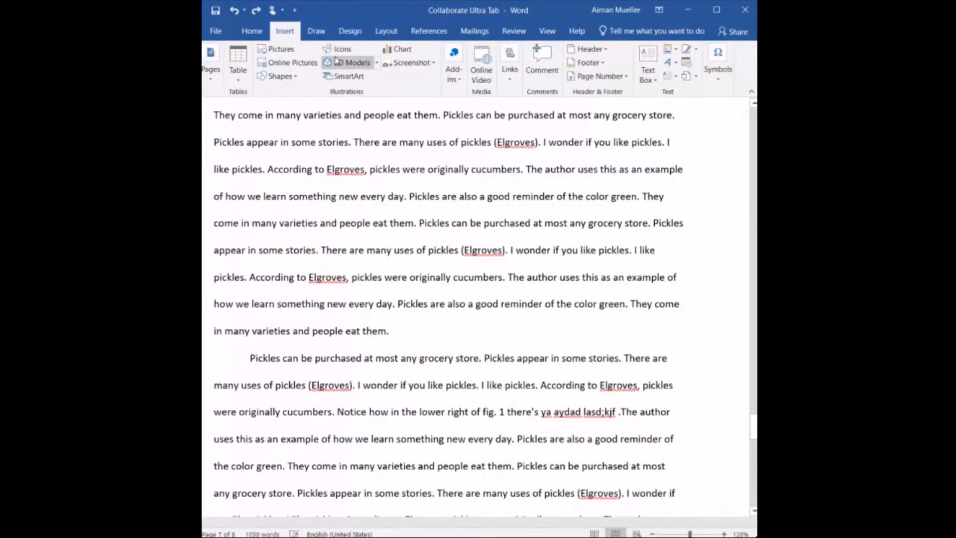
{"action": "left_click", "coordinate": [273, 50]}
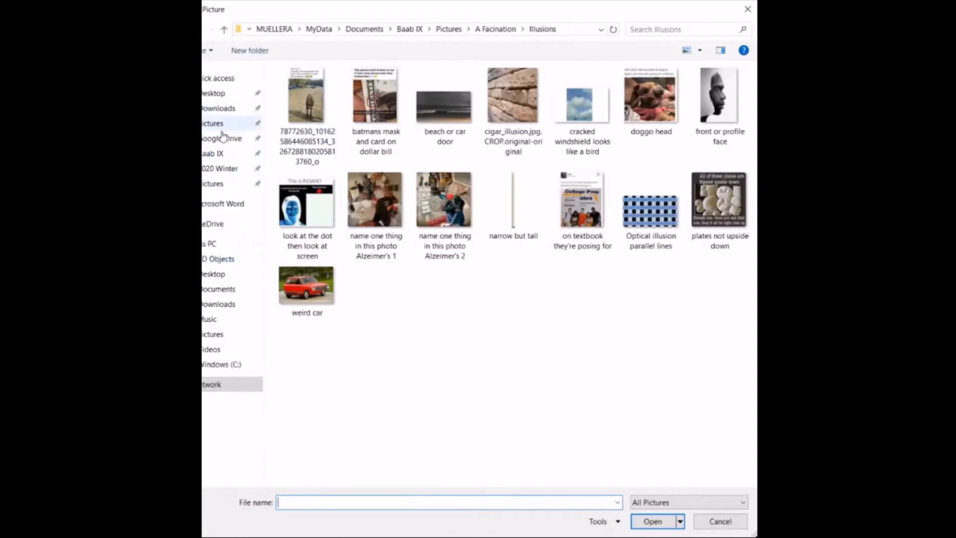
{"action": "left_click", "coordinate": [213, 94]}
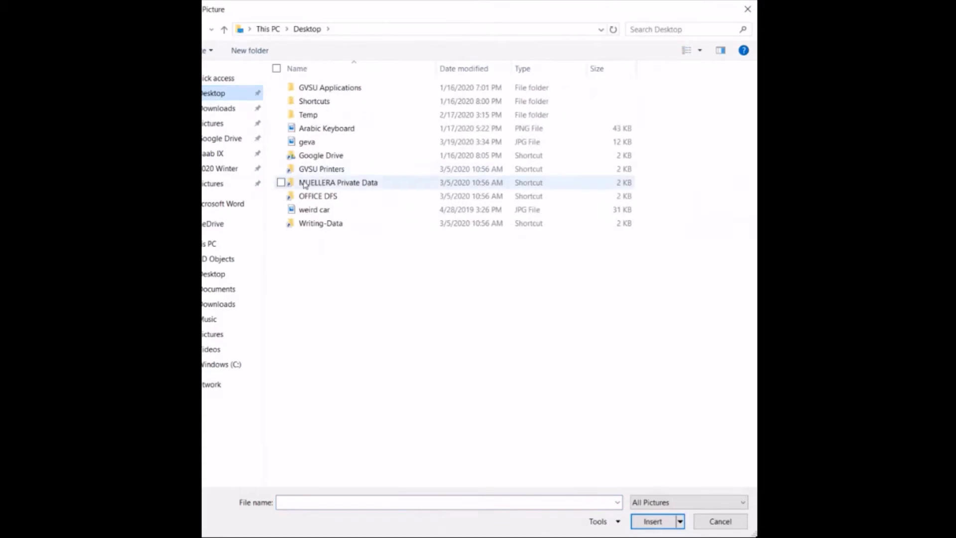
{"action": "left_click", "coordinate": [322, 210]}
{"action": "double_click", "coordinate": [323, 212]}
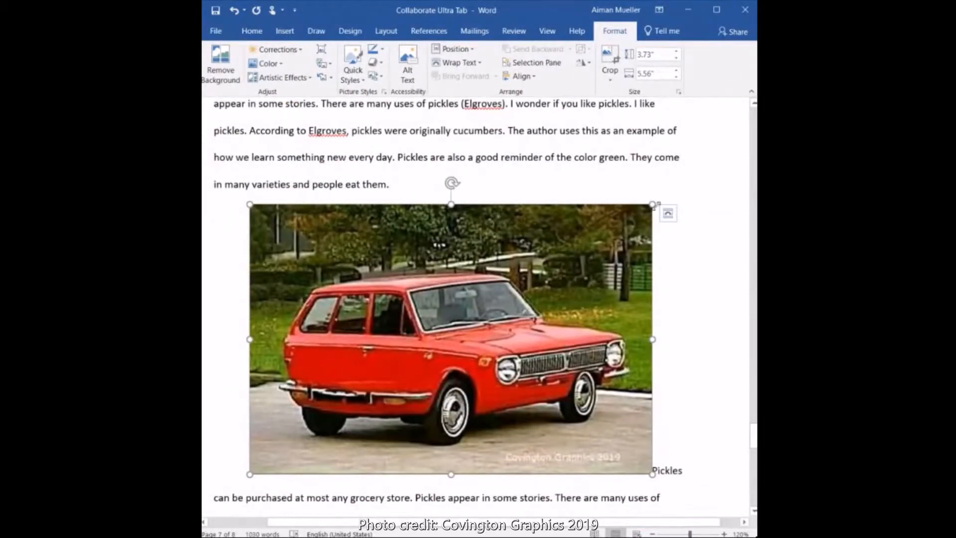
Shrink the car picture to about 1.64" high by 2.44" wide.
{"action": "left_click_drag", "start_coordinate": [635, 463], "coordinate": [447, 336]}
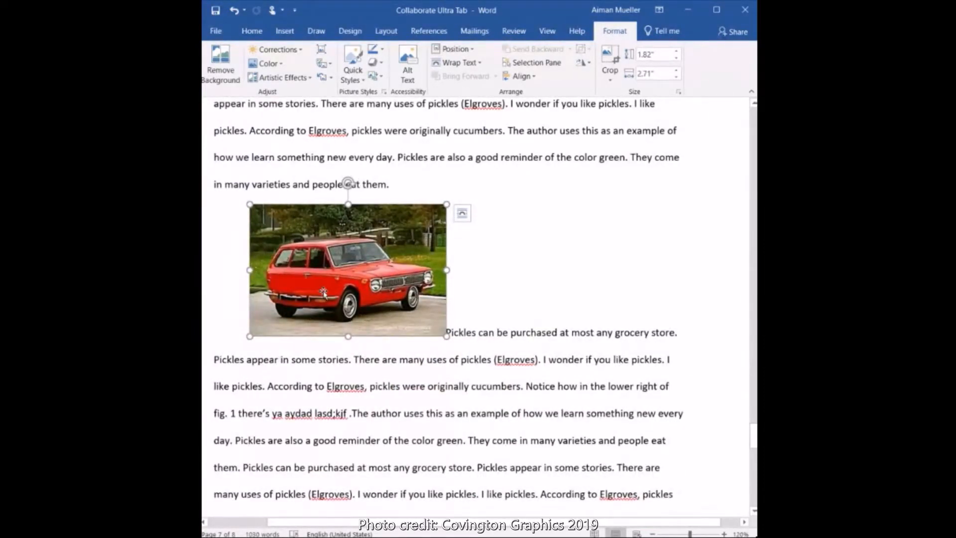
{"action": "left_click_drag", "start_coordinate": [447, 336], "coordinate": [427, 323]}
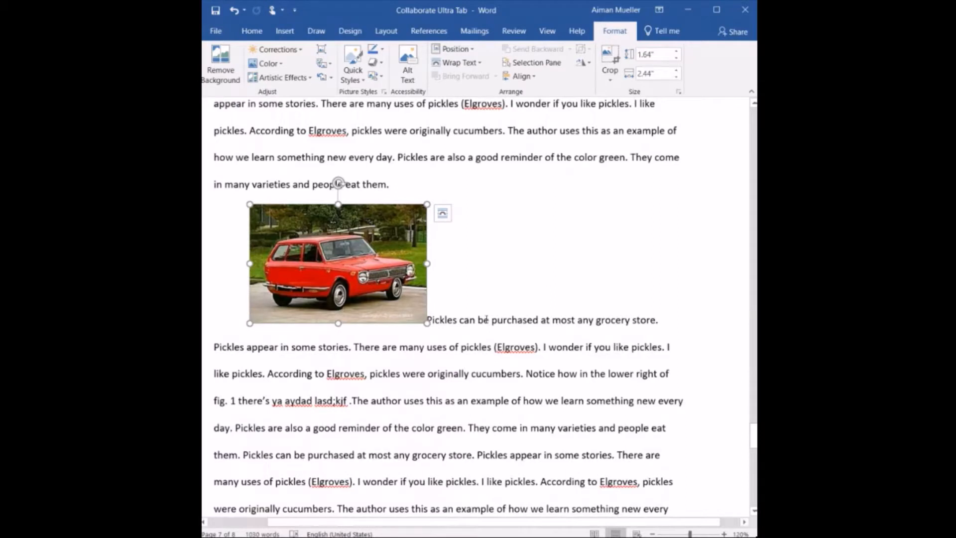
Try Through text wrapping on the car picture and undo it.
{"action": "right_click", "coordinate": [336, 256]}
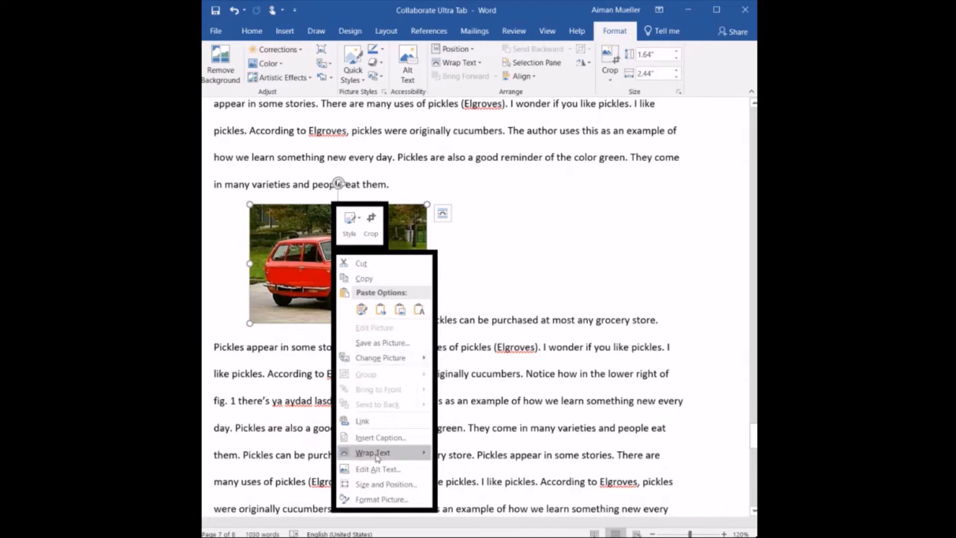
{"action": "mouse_move", "coordinate": [377, 458]}
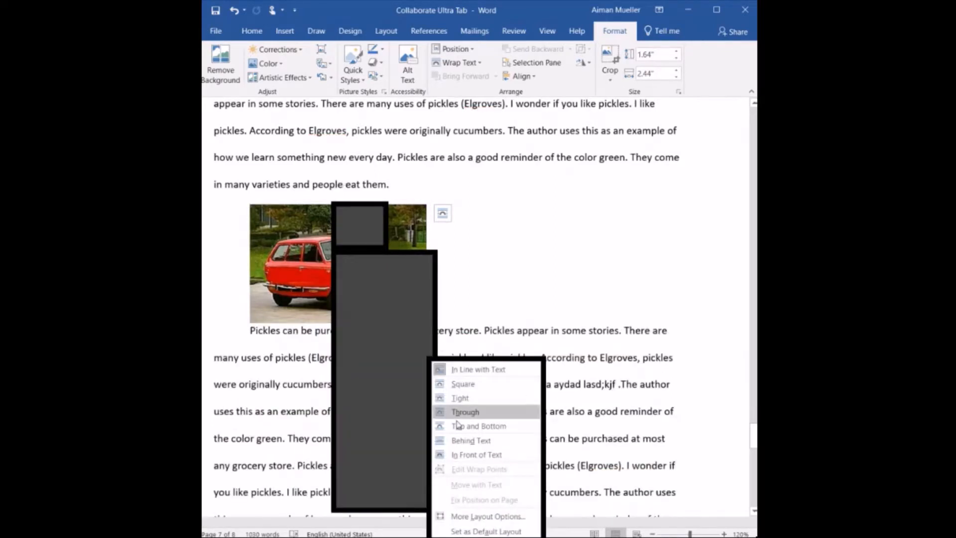
{"action": "left_click", "coordinate": [457, 417]}
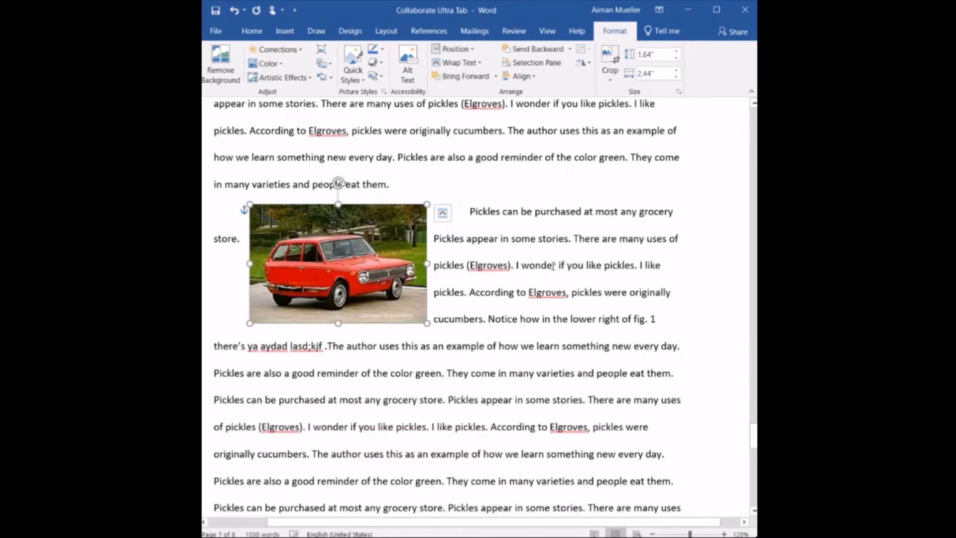
{"action": "key", "text": "ctrl+z"}
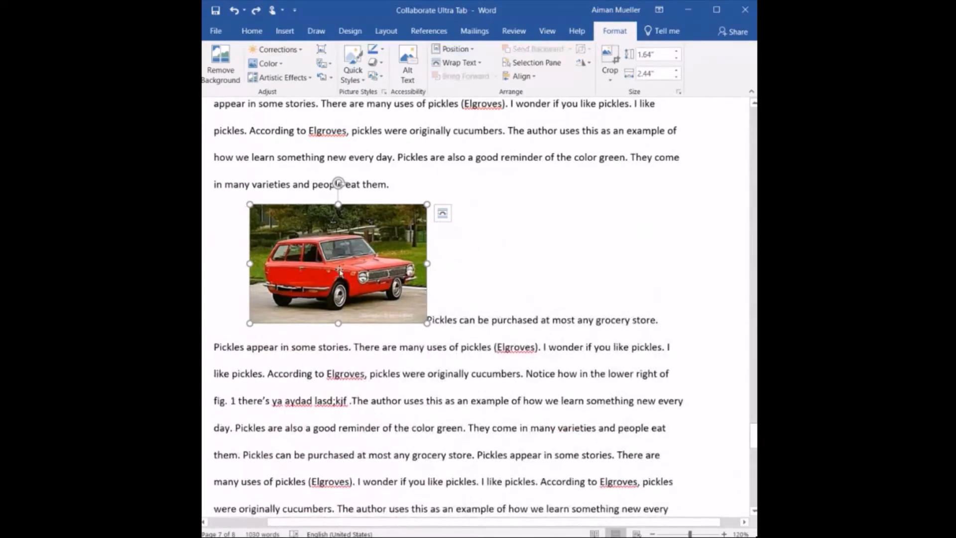
Set the car picture's text wrapping to Through.
{"action": "right_click", "coordinate": [339, 269]}
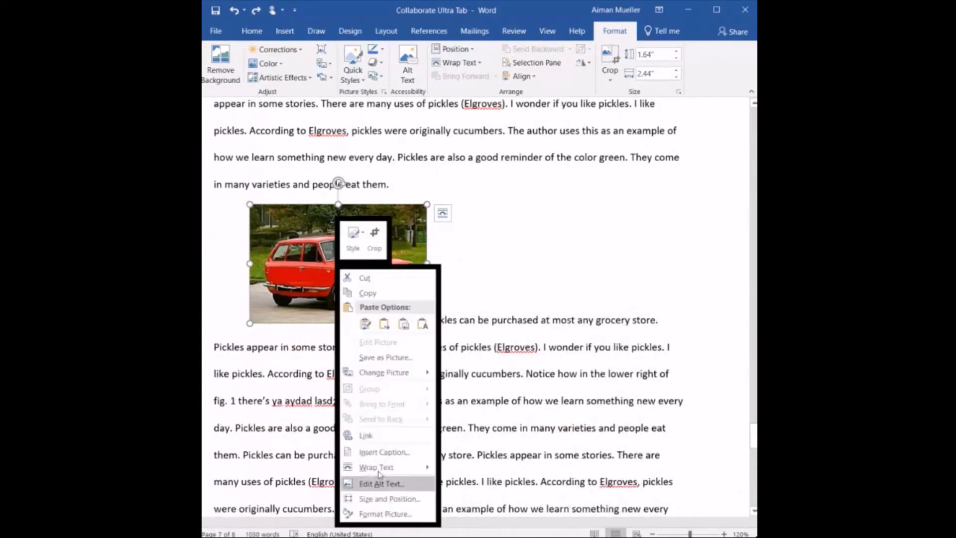
{"action": "mouse_move", "coordinate": [382, 471]}
{"action": "left_click", "coordinate": [457, 413]}
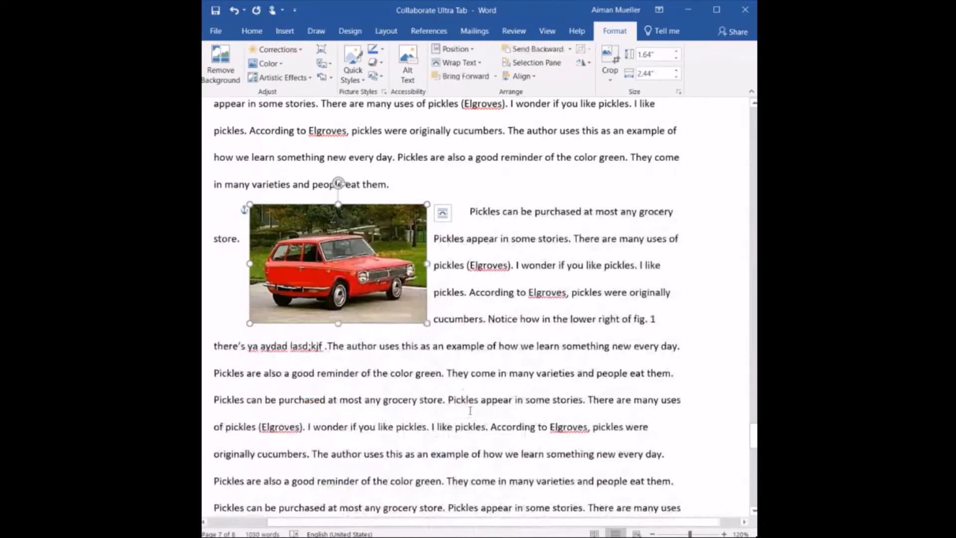
Move the car picture flush with the paragraph's left margin and enlarge it to about 2.07" by 3.09".
{"action": "left_click_drag", "start_coordinate": [386, 293], "coordinate": [349, 275]}
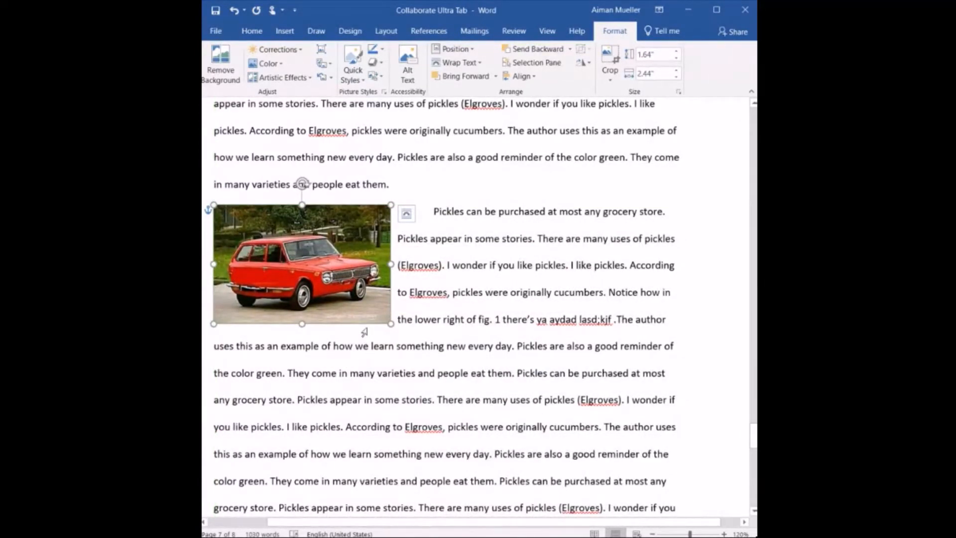
{"action": "left_click_drag", "start_coordinate": [391, 324], "coordinate": [436, 355]}
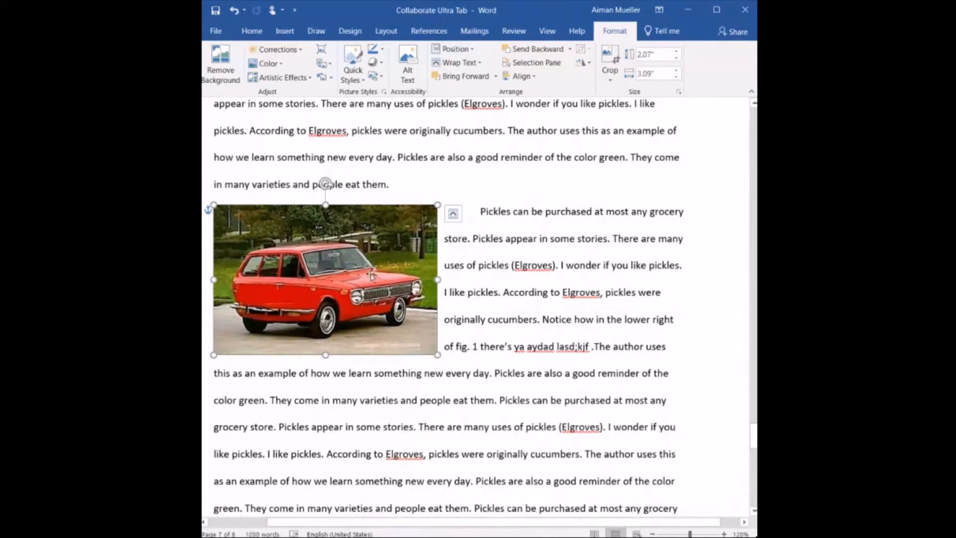
Try the car picture at the right side of the paragraph and beyond both page margins, and return it to the left margin.
{"action": "left_click_drag", "start_coordinate": [367, 276], "coordinate": [611, 351]}
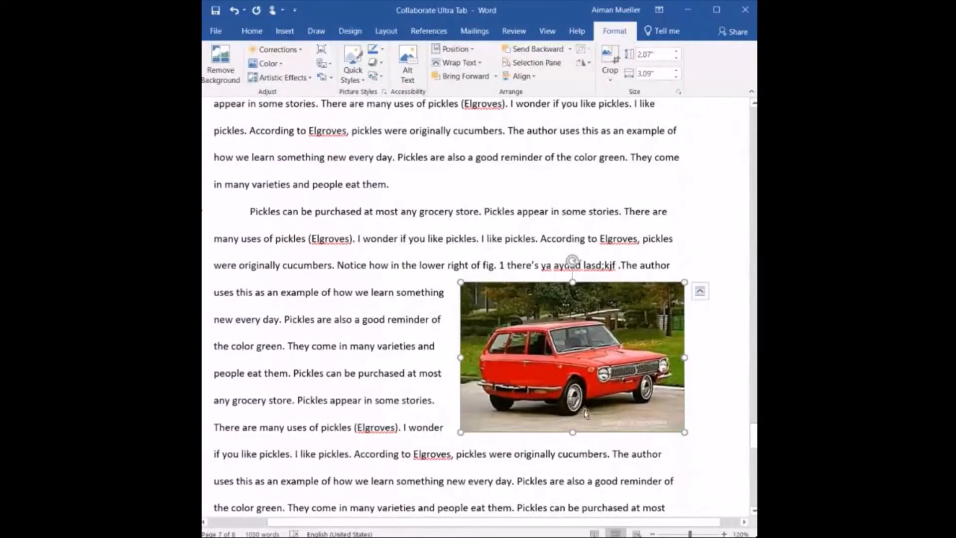
{"action": "left_click_drag", "start_coordinate": [543, 356], "coordinate": [662, 319]}
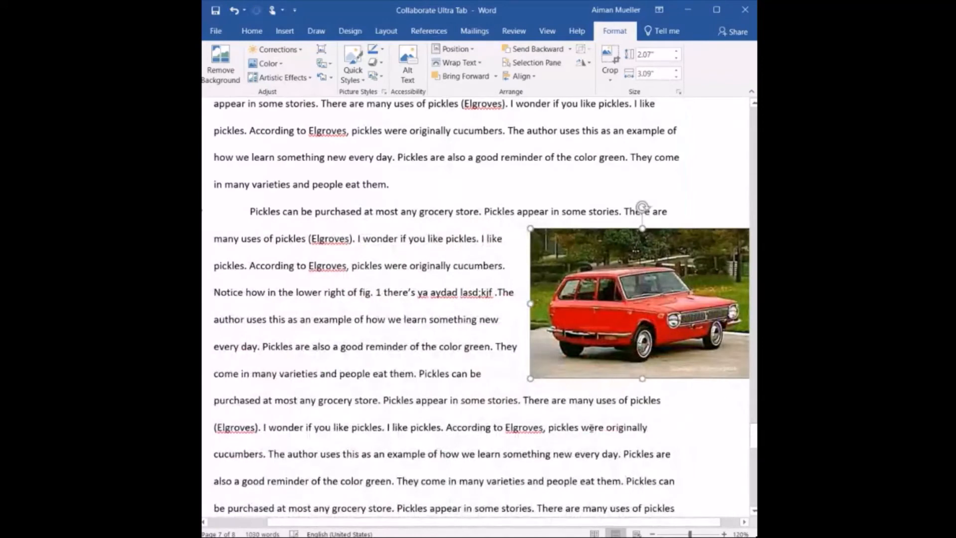
{"action": "left_click_drag", "start_coordinate": [570, 316], "coordinate": [181, 319]}
{"action": "key", "text": "ctrl+z"}
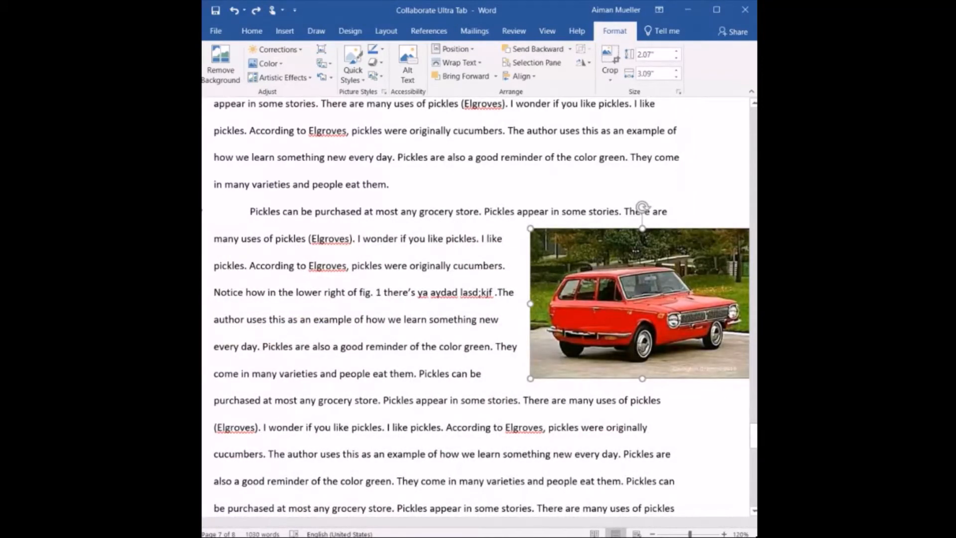
{"action": "left_click_drag", "start_coordinate": [611, 251], "coordinate": [286, 233]}
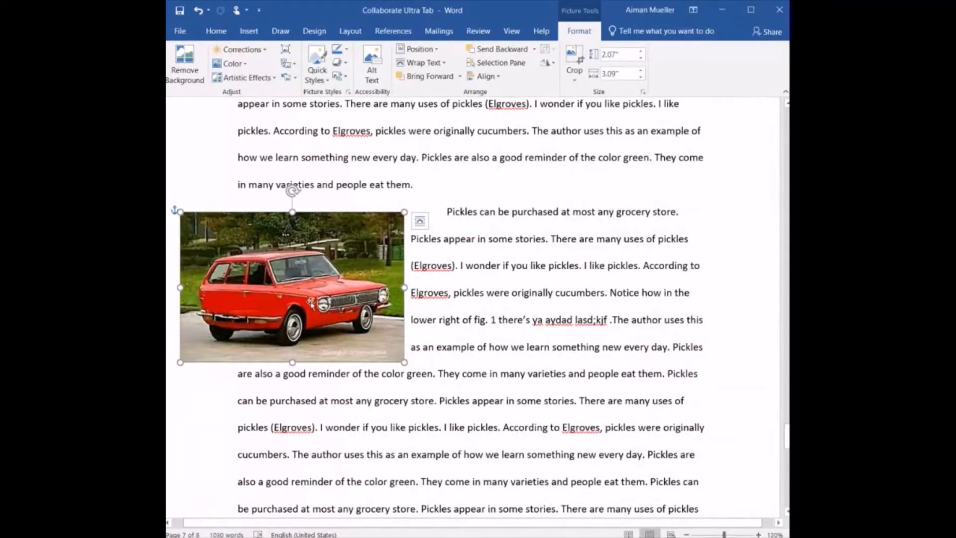
{"action": "left_click_drag", "start_coordinate": [310, 303], "coordinate": [371, 287]}
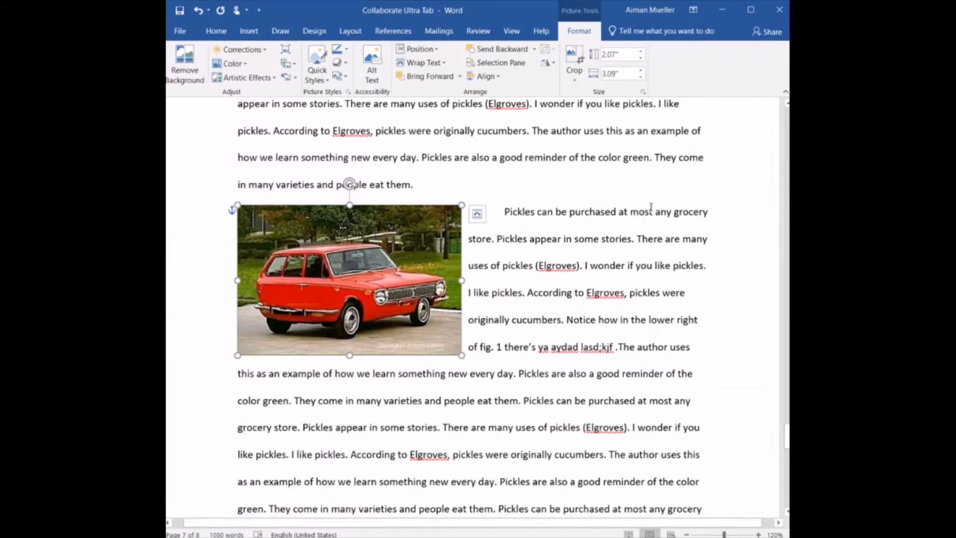
{"action": "scroll", "coordinate": [651, 207], "scroll_direction": "down", "scroll_amount": 2}
{"action": "scroll", "coordinate": [650, 206], "scroll_direction": "up", "scroll_amount": 2}
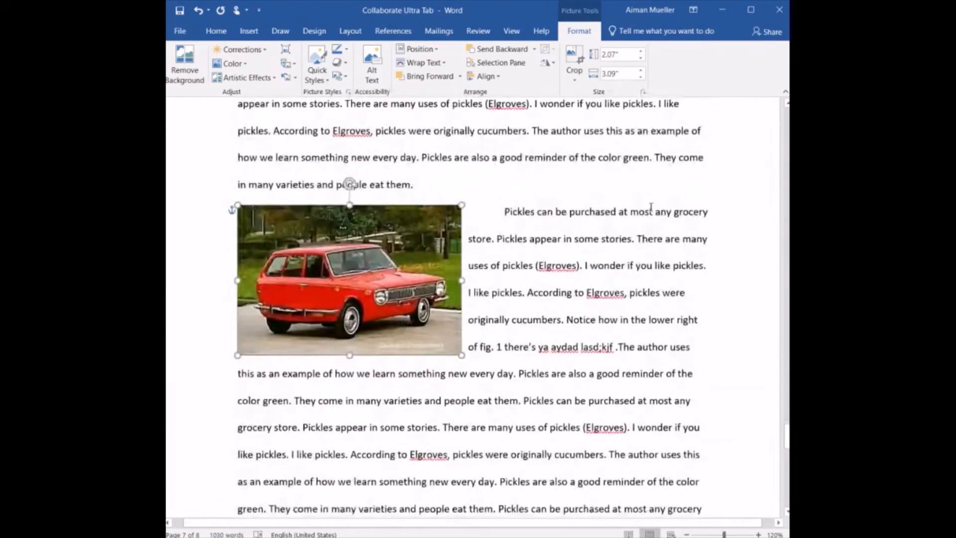
{"action": "scroll", "coordinate": [651, 206], "scroll_direction": "up", "scroll_amount": 1}
{"action": "scroll", "coordinate": [651, 206], "scroll_direction": "down", "scroll_amount": 2}
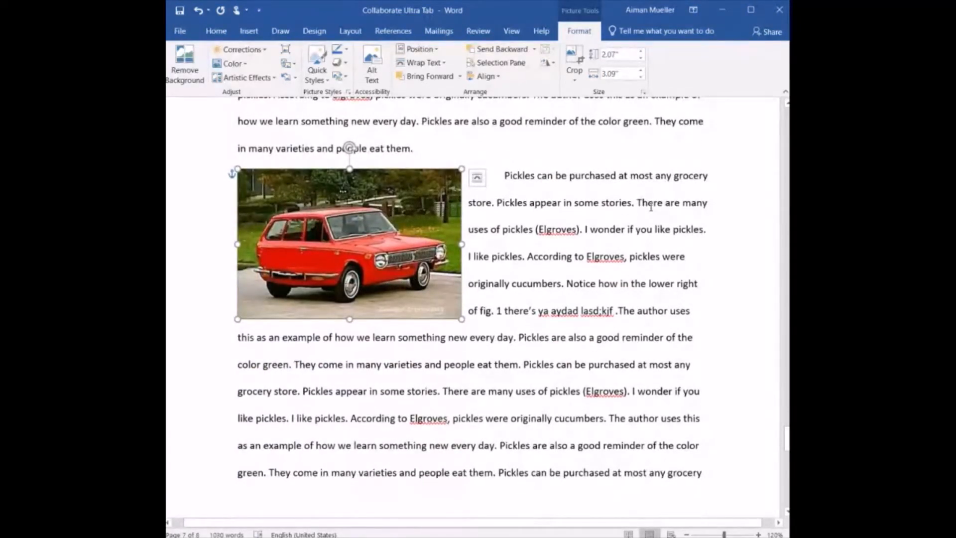
{"action": "scroll", "coordinate": [651, 207], "scroll_direction": "up", "scroll_amount": 2}
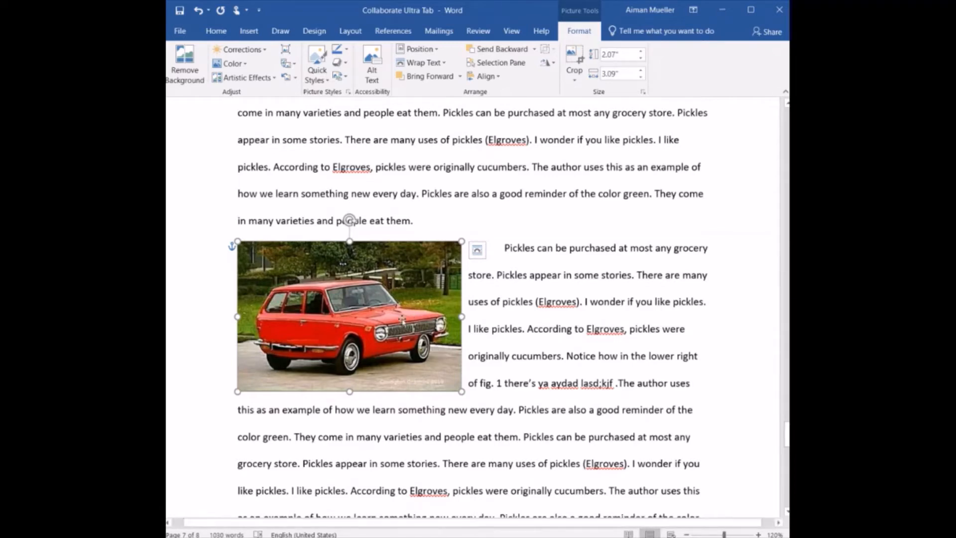
Insert a "Figure 1" caption below the car picture.
{"action": "right_click", "coordinate": [380, 325]}
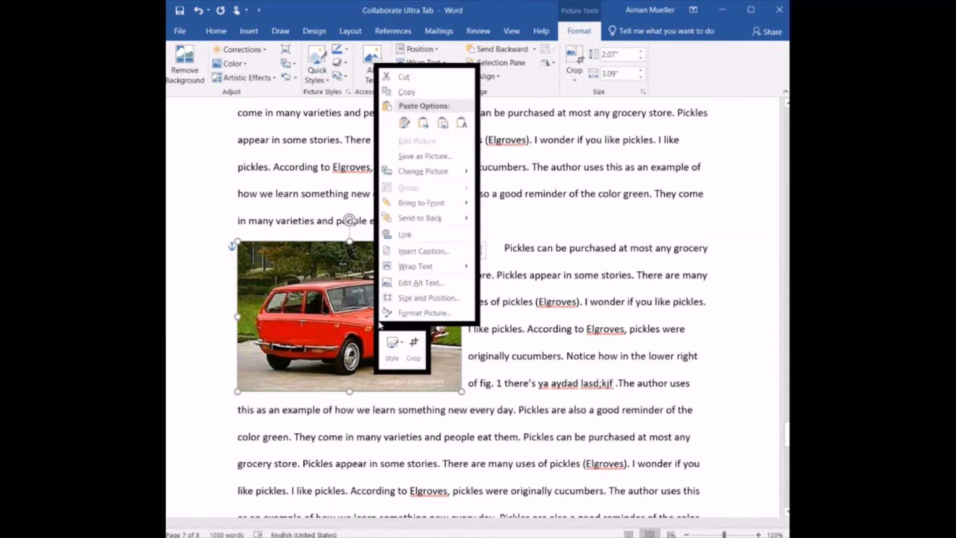
{"action": "left_click", "coordinate": [429, 252]}
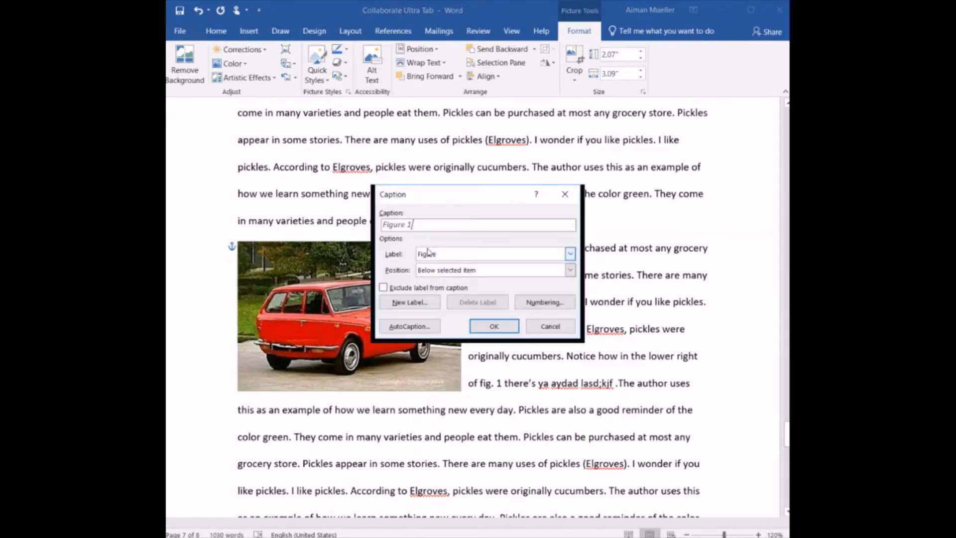
{"action": "left_click", "coordinate": [507, 326]}
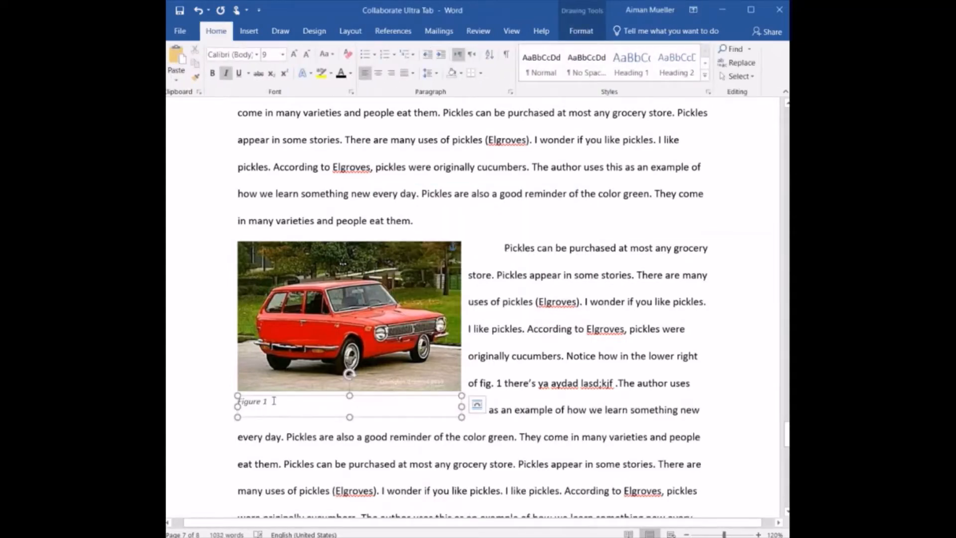
Remove the italic formatting from the picture's caption text.
{"action": "left_click_drag", "start_coordinate": [273, 401], "coordinate": [238, 406]}
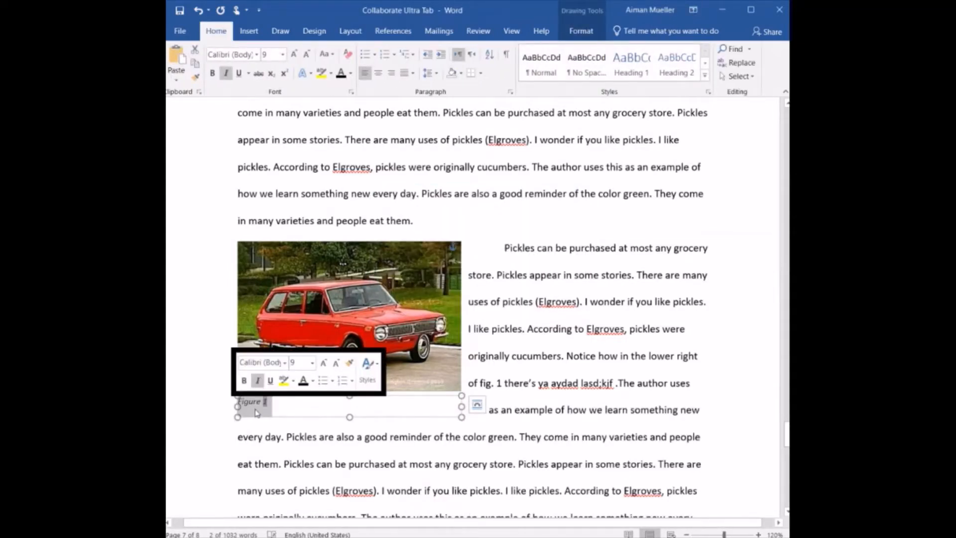
{"action": "left_click", "coordinate": [226, 72]}
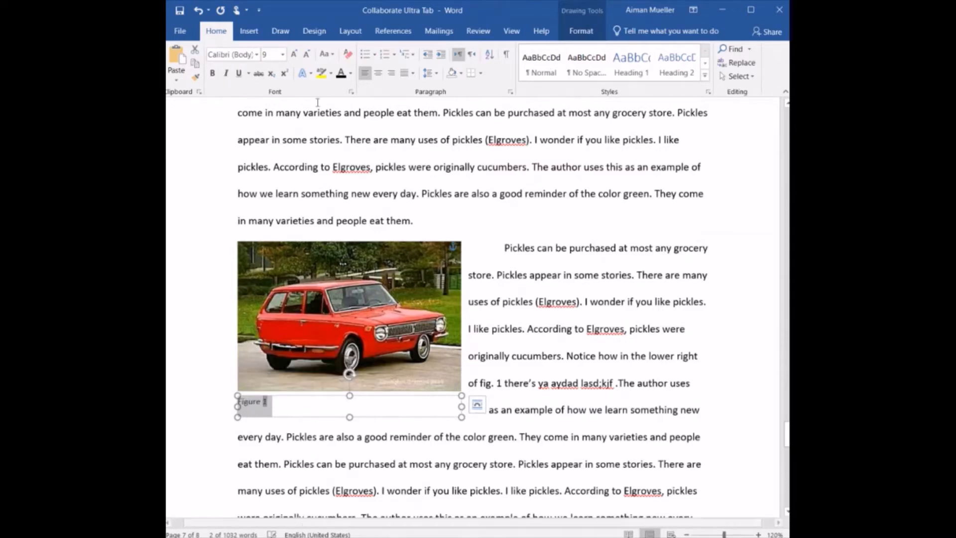
{"action": "left_click", "coordinate": [283, 412]}
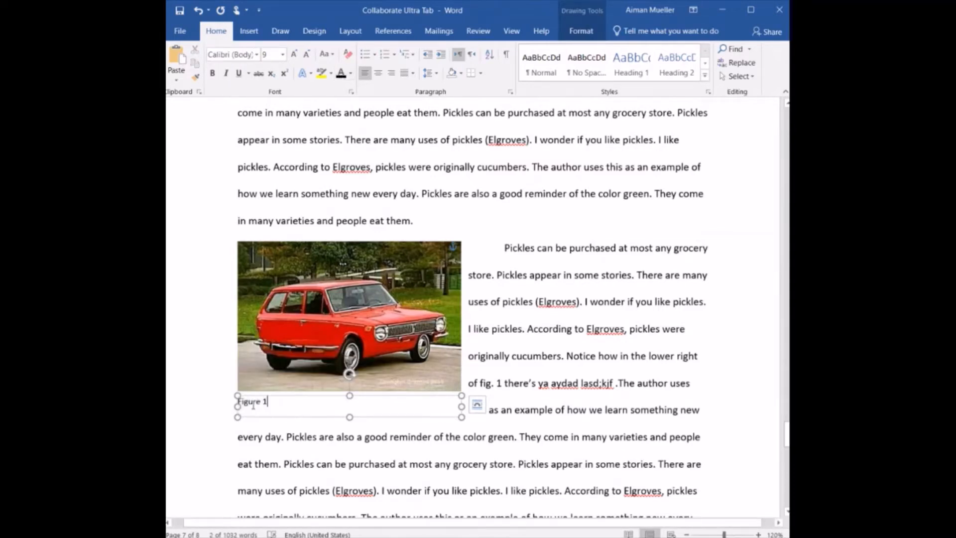
Shorten the caption label to "Fig. 1." with a period after the abbreviation and the number.
{"action": "left_click", "coordinate": [255, 402]}
{"action": "key", "text": "BackSpace"}
{"action": "key", "text": "BackSpace"}
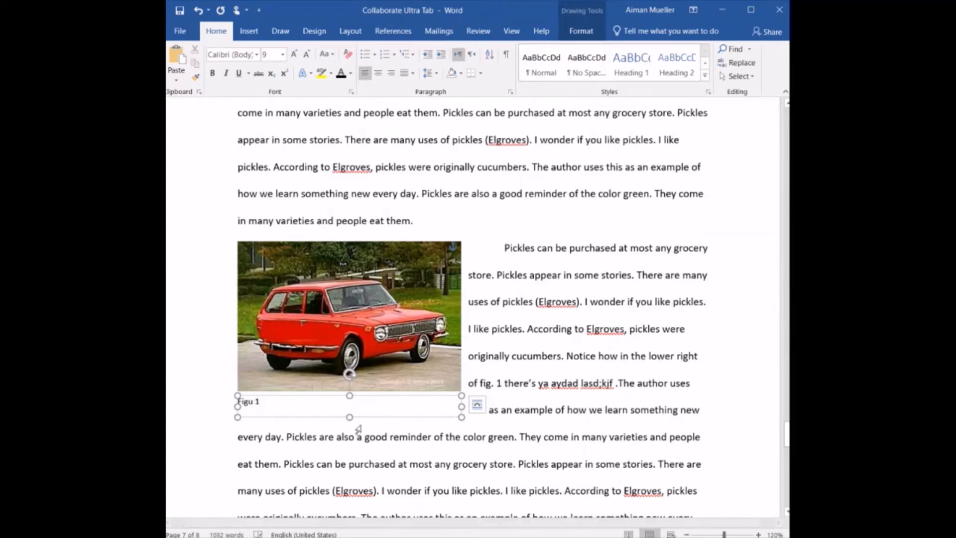
{"action": "key", "text": "BackSpace"}
{"action": "type", "text": "."}
{"action": "key", "text": "End"}
{"action": "type", "text": "."}
Add the source author's surname in parentheses at the end of the caption, followed by a period.
{"action": "type", "text": "()."}
{"action": "key", "text": "Left"}
{"action": "key", "text": "Left"}
{"action": "type", "text": "Anderson"}
Try adding "Photo by asdflkjsd" before the parenthetical citation in the caption, and delete that text again.
{"action": "scroll", "coordinate": [361, 429], "scroll_direction": "down", "scroll_amount": 1}
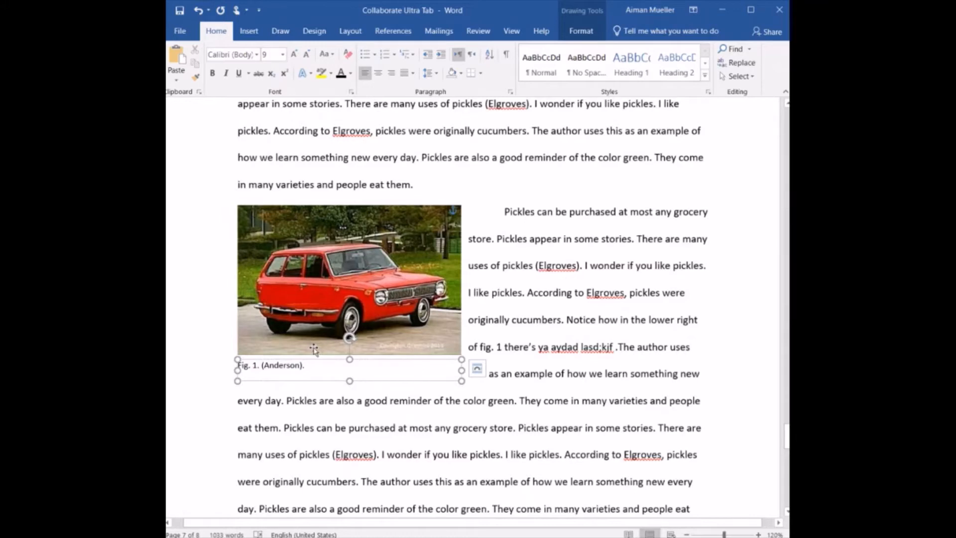
{"action": "left_click", "coordinate": [265, 364]}
{"action": "type", "text": "Photo by "}
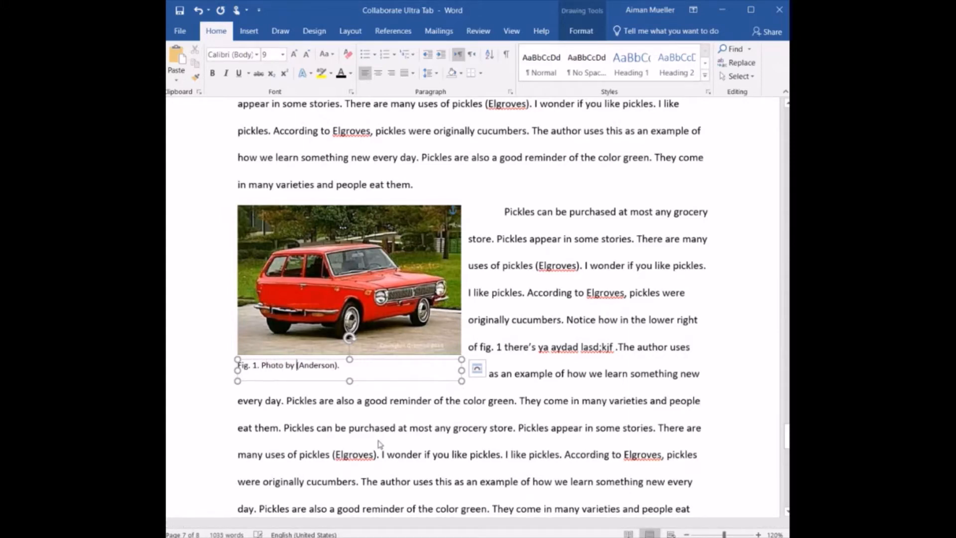
{"action": "type", "text": "asdflkjsd"}
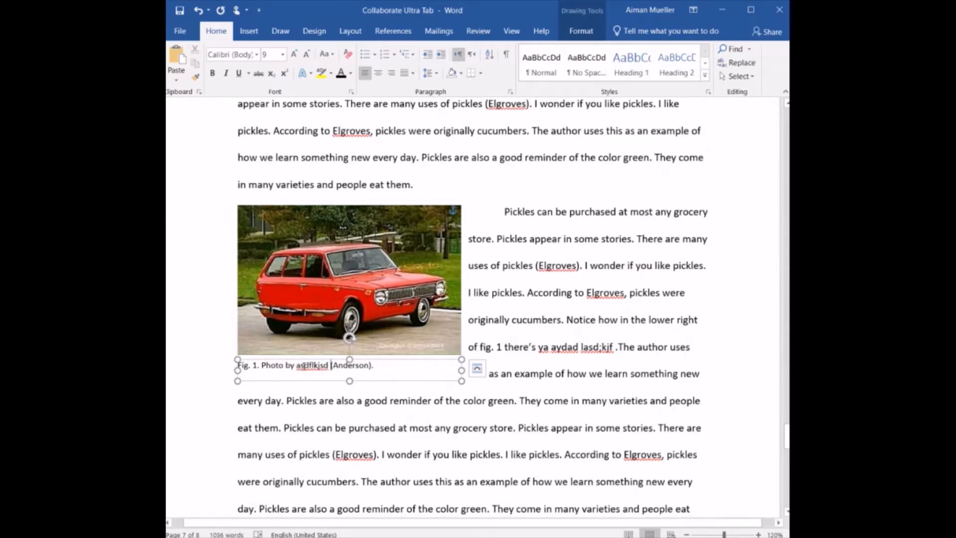
{"action": "key", "text": "BackSpace"}
{"action": "key", "text": "BackSpace"}
{"action": "key", "text": "BackSpace"}
{"action": "key", "text": "BackSpace"}
{"action": "key", "text": "BackSpace"}
{"action": "key", "text": "BackSpace"}
{"action": "key", "text": "BackSpace"}
{"action": "key", "text": "BackSpace"}
{"action": "key", "text": "BackSpace"}
{"action": "key", "text": "BackSpace"}
{"action": "key", "text": "BackSpace"}
{"action": "key", "text": "BackSpace"}
{"action": "key", "text": "BackSpace"}
{"action": "key", "text": "BackSpace"}
{"action": "key", "text": "BackSpace"}
{"action": "key", "text": "BackSpace"}
{"action": "key", "text": "BackSpace"}
{"action": "key", "text": "BackSpace"}
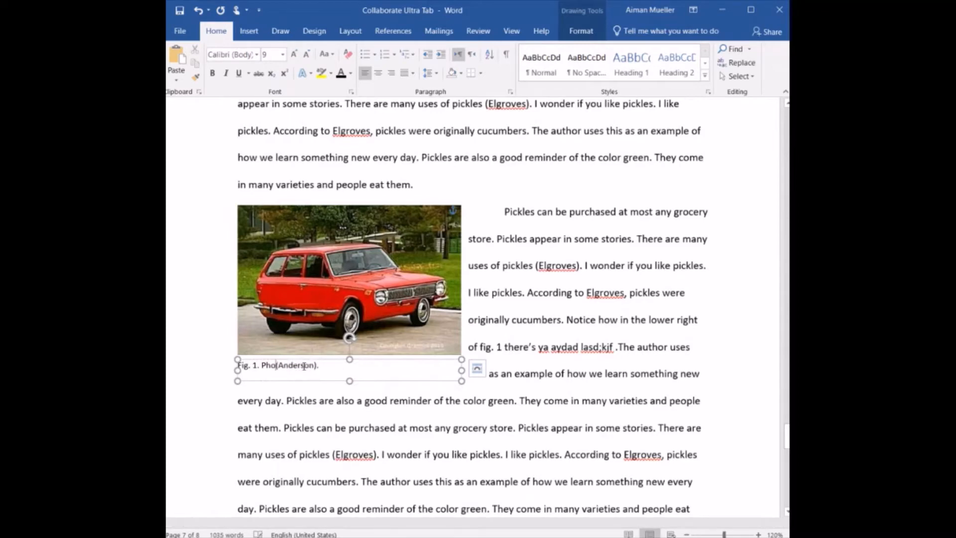
{"action": "key", "text": "BackSpace"}
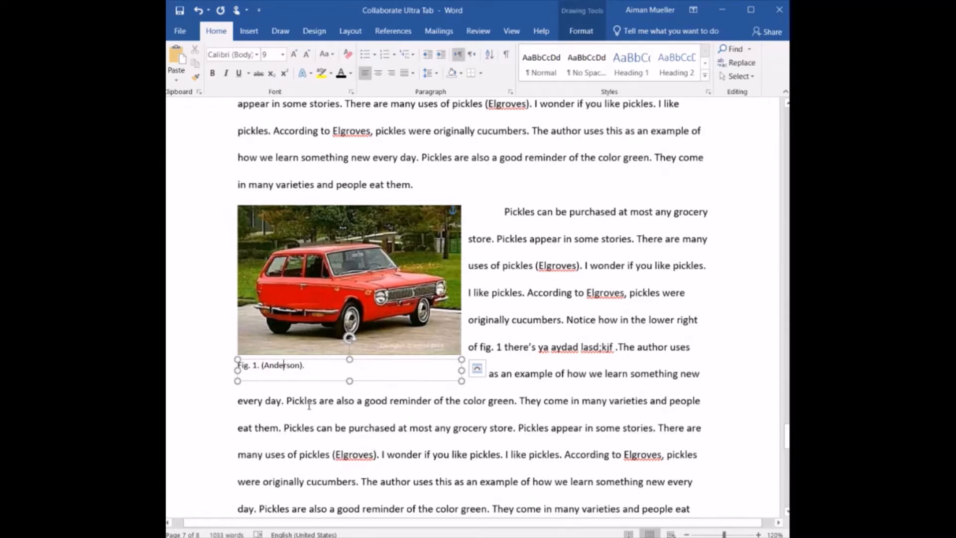
{"action": "scroll", "coordinate": [310, 406], "scroll_direction": "down", "scroll_amount": 1}
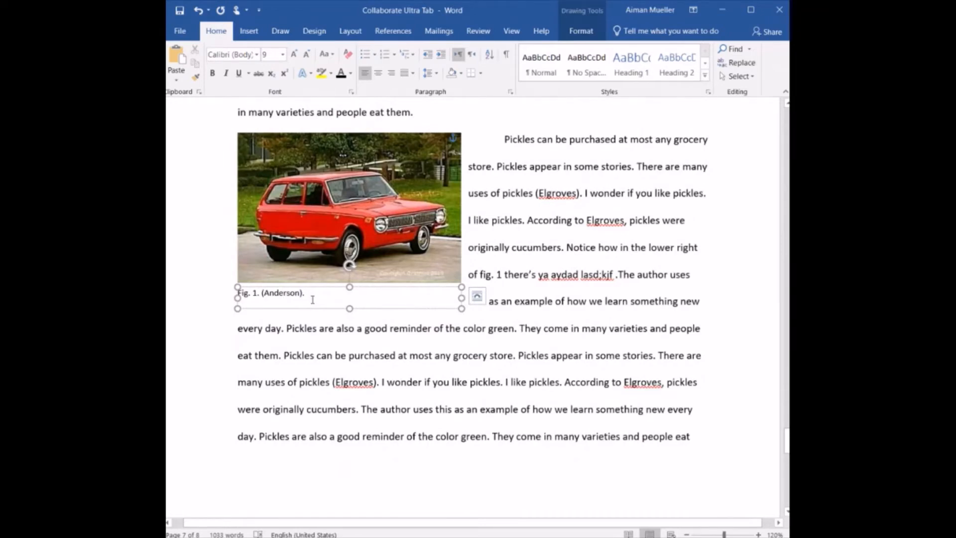
{"action": "left_click", "coordinate": [567, 246]}
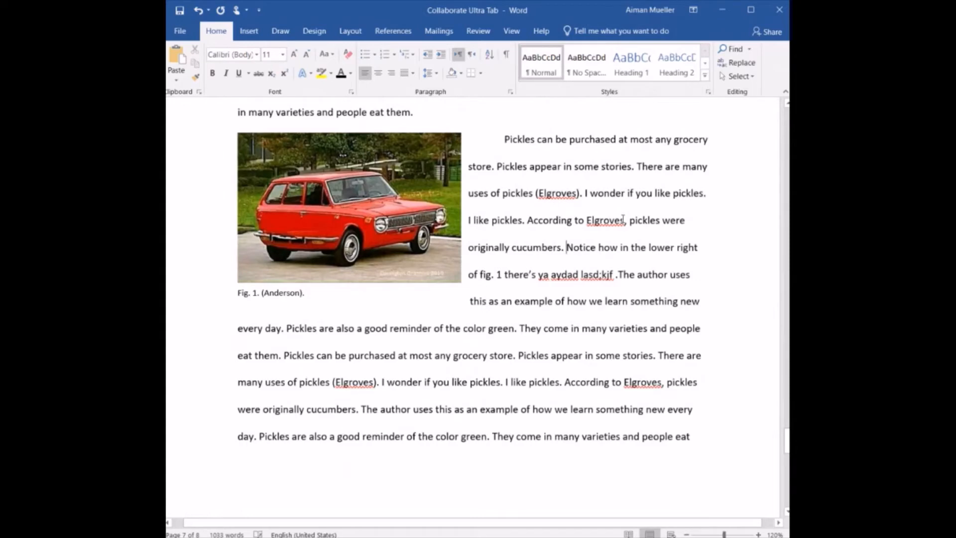
{"action": "type", "text": "Notice"}
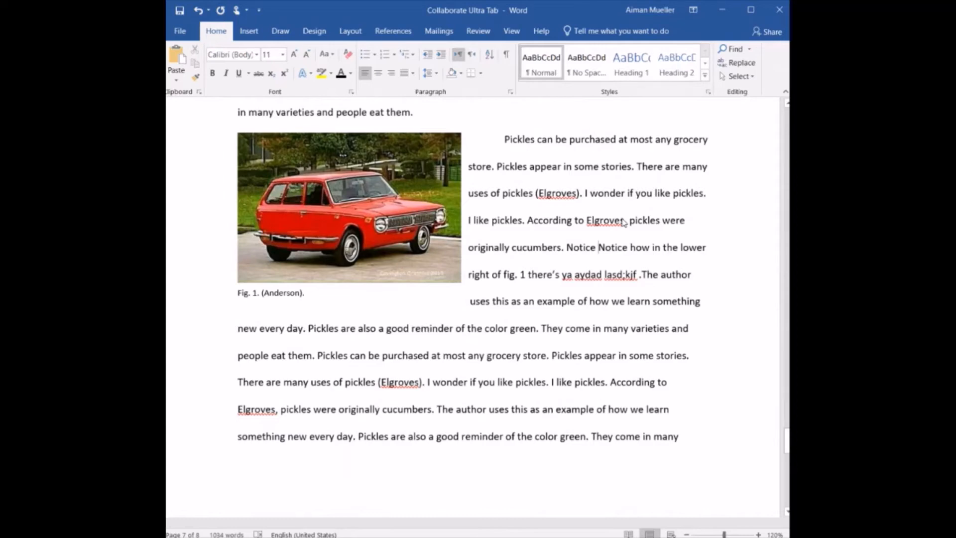
{"action": "key", "text": "BackSpace"}
{"action": "key", "text": "BackSpace"}
{"action": "key", "text": "BackSpace"}
{"action": "key", "text": "BackSpace"}
{"action": "key", "text": "BackSpace"}
{"action": "key", "text": "BackSpace"}
{"action": "key", "text": "BackSpace"}
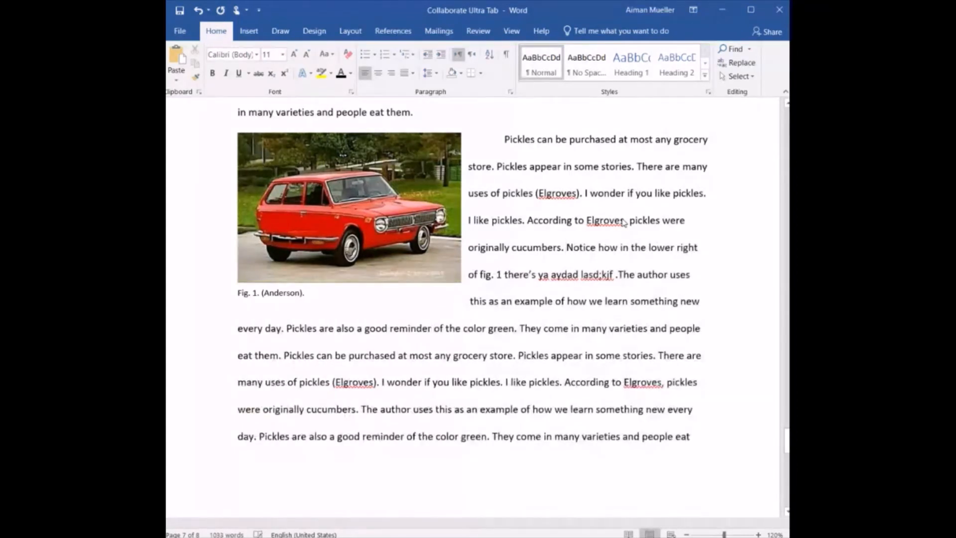
Add the parenthetical reference "(see fig. 1)" before the period of the sentence ending in "color green" just below the picture.
{"action": "left_click_drag", "start_coordinate": [566, 247], "coordinate": [616, 282]}
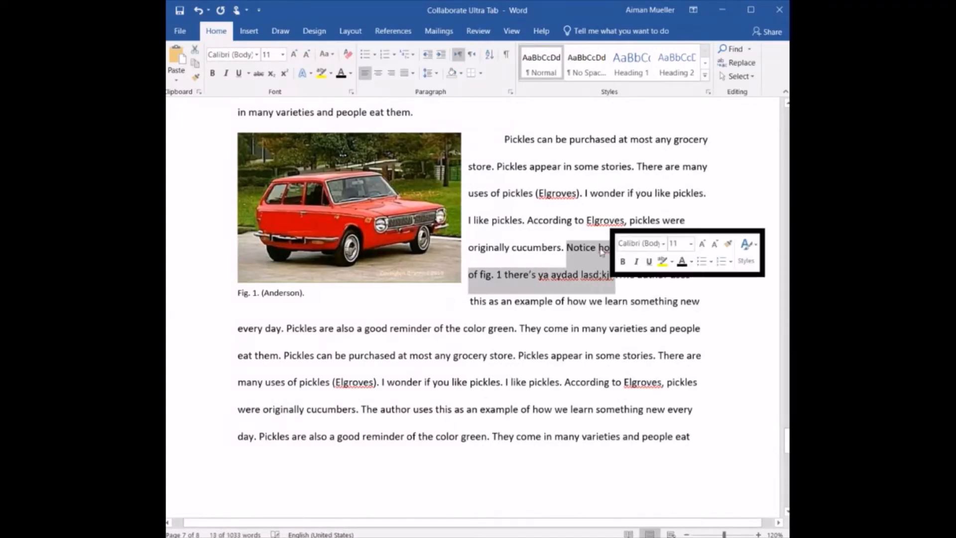
{"action": "left_click", "coordinate": [514, 328]}
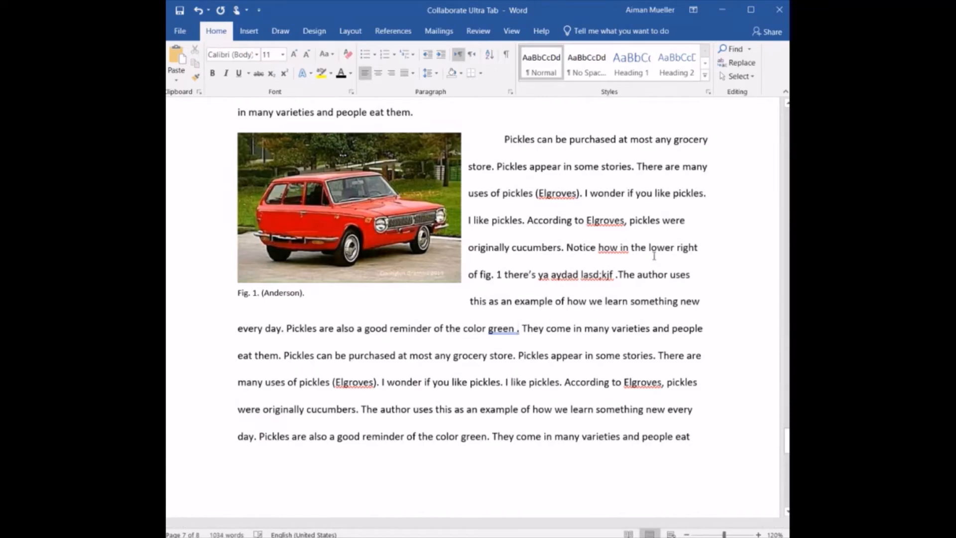
{"action": "type", "text": "()"}
{"action": "key", "text": "Left"}
{"action": "type", "text": "see fi"}
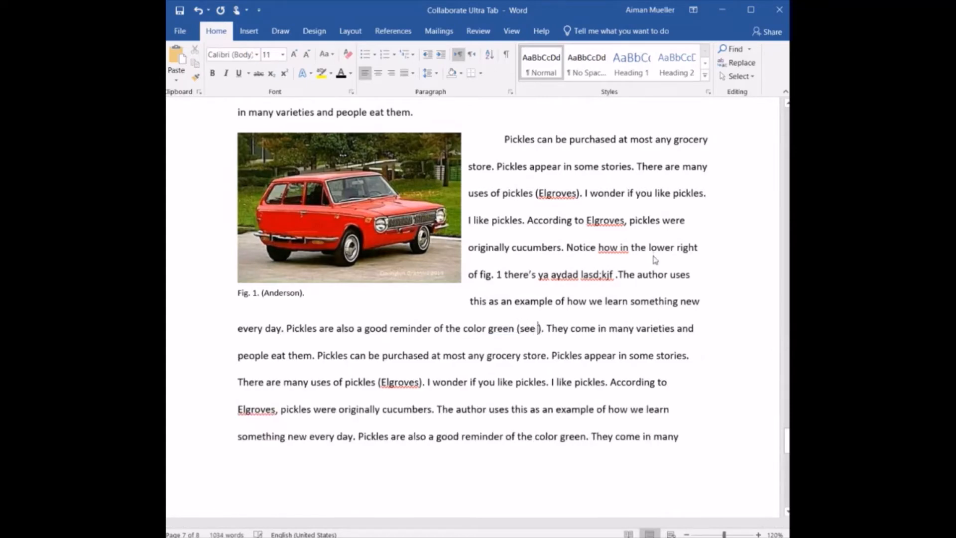
{"action": "type", "text": "g. 1"}
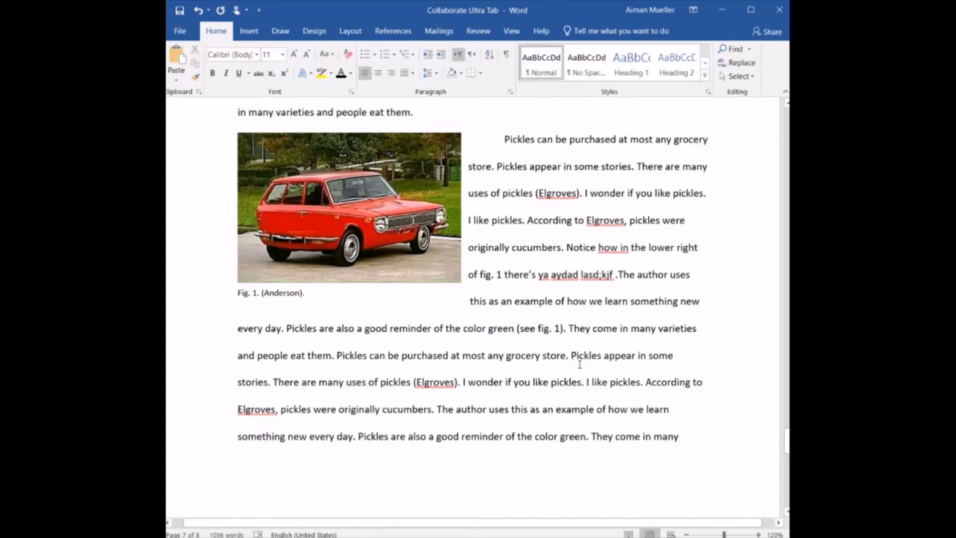
Examine the two in-text references to the figure and compare them with the caption under the picture.
{"action": "left_click_drag", "start_coordinate": [566, 248], "coordinate": [633, 246]}
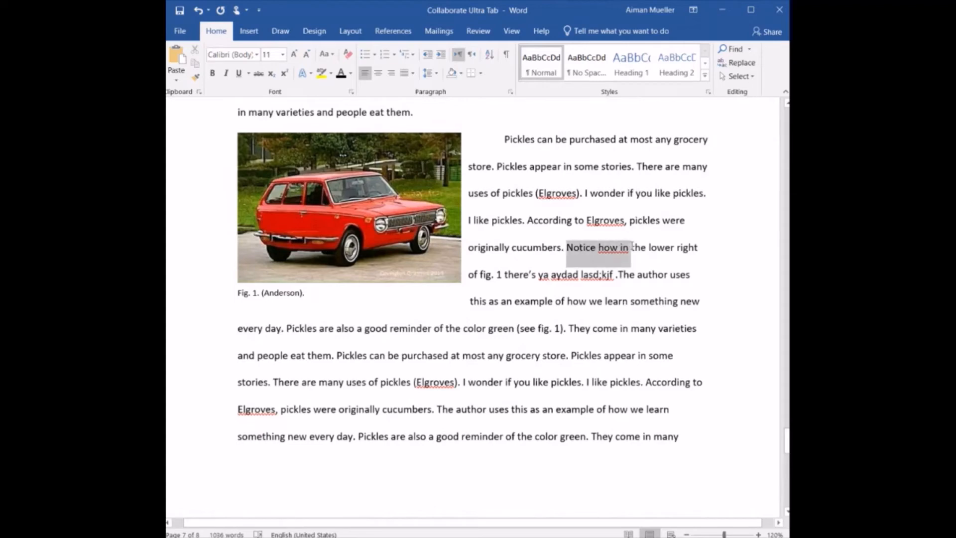
{"action": "left_click", "coordinate": [636, 274]}
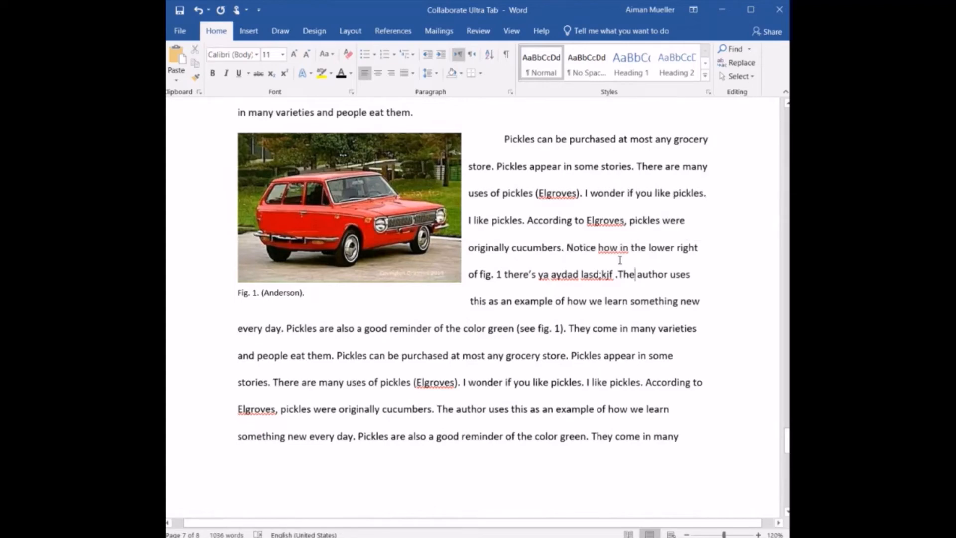
{"action": "left_click_drag", "start_coordinate": [568, 248], "coordinate": [501, 275]}
{"action": "left_click_drag", "start_coordinate": [523, 330], "coordinate": [553, 327]}
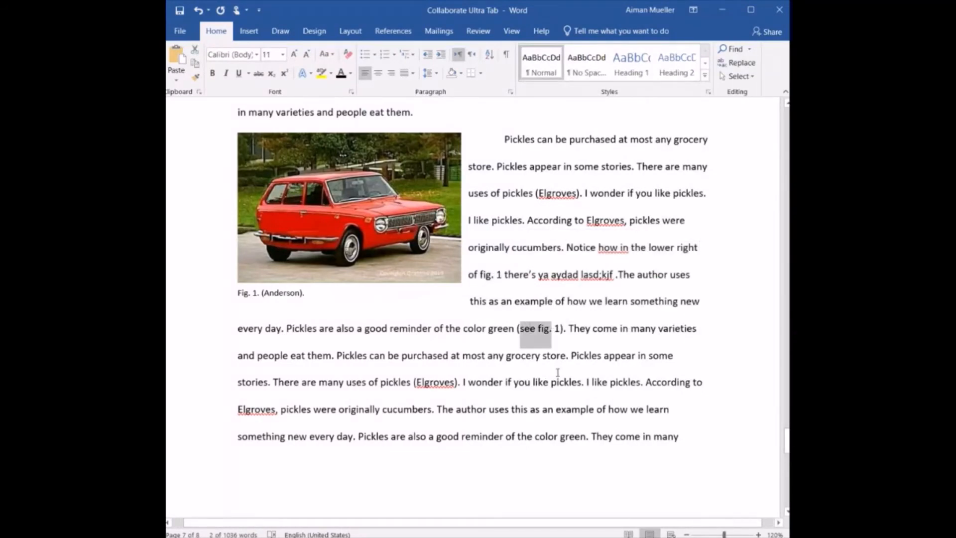
{"action": "scroll", "coordinate": [572, 349], "scroll_direction": "down", "scroll_amount": 1}
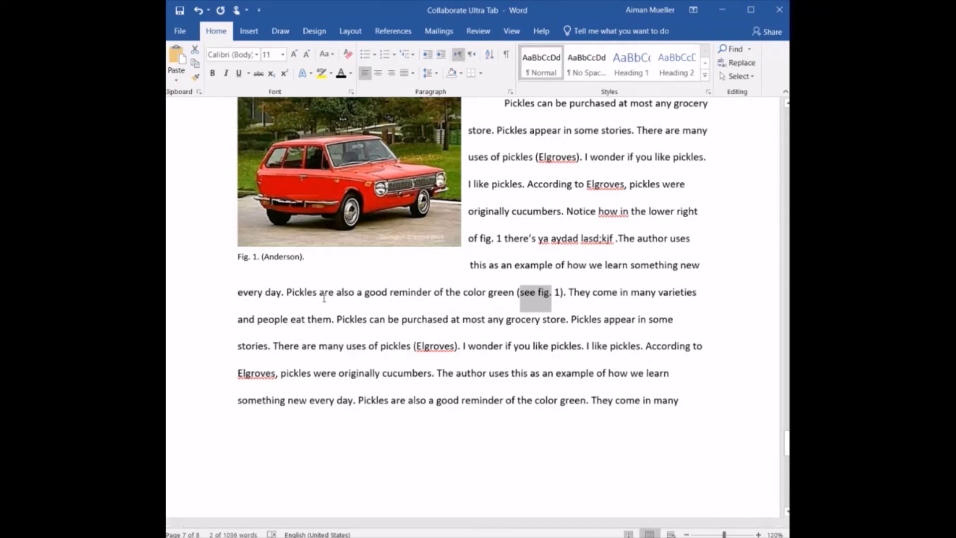
{"action": "left_click", "coordinate": [259, 256]}
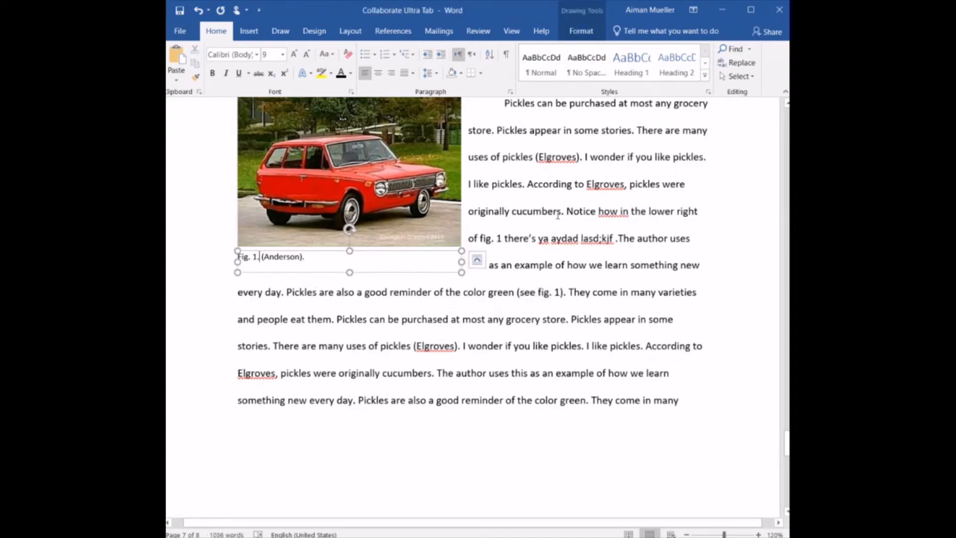
{"action": "left_click", "coordinate": [718, 403]}
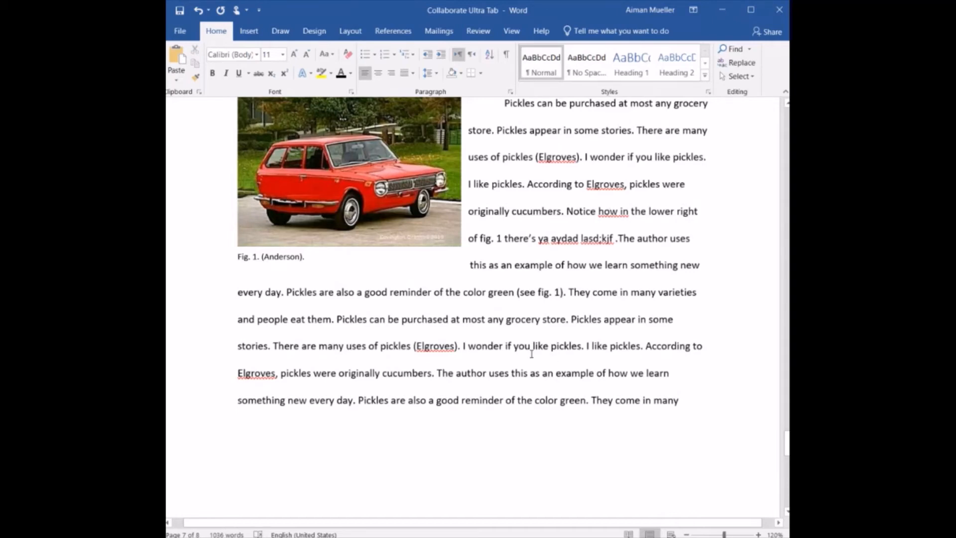
{"action": "scroll", "coordinate": [532, 353], "scroll_direction": "up", "scroll_amount": 1}
{"action": "scroll", "coordinate": [531, 353], "scroll_direction": "up", "scroll_amount": 2}
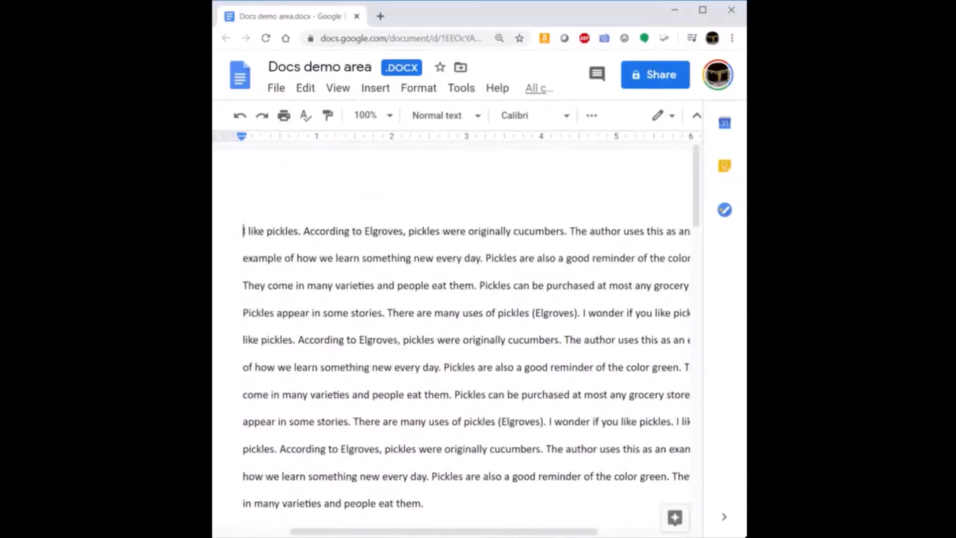
In the Google Docs document "Docs demo area", insert the red car picture from the computer at the end of the first paragraph.
{"action": "scroll", "coordinate": [467, 336], "scroll_direction": "down", "scroll_amount": 1}
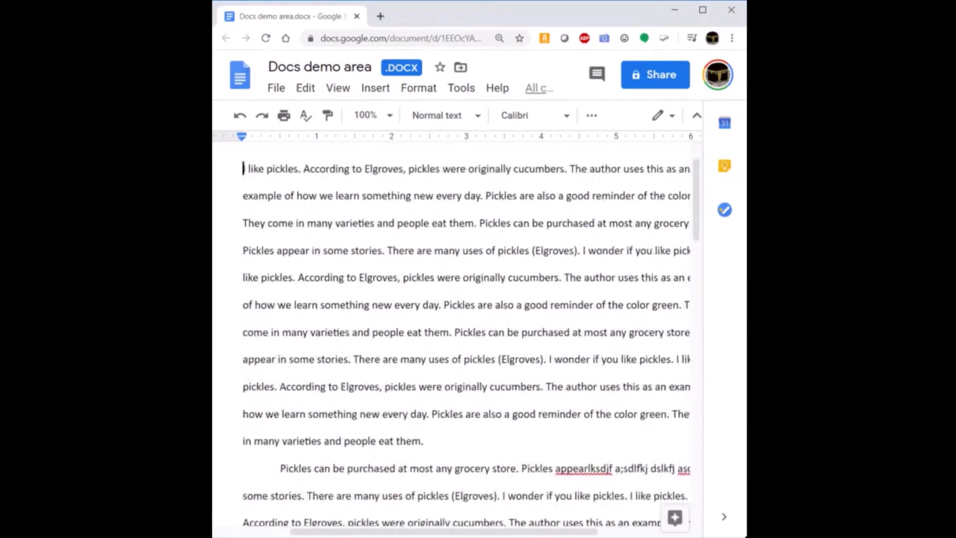
{"action": "left_click", "coordinate": [424, 441]}
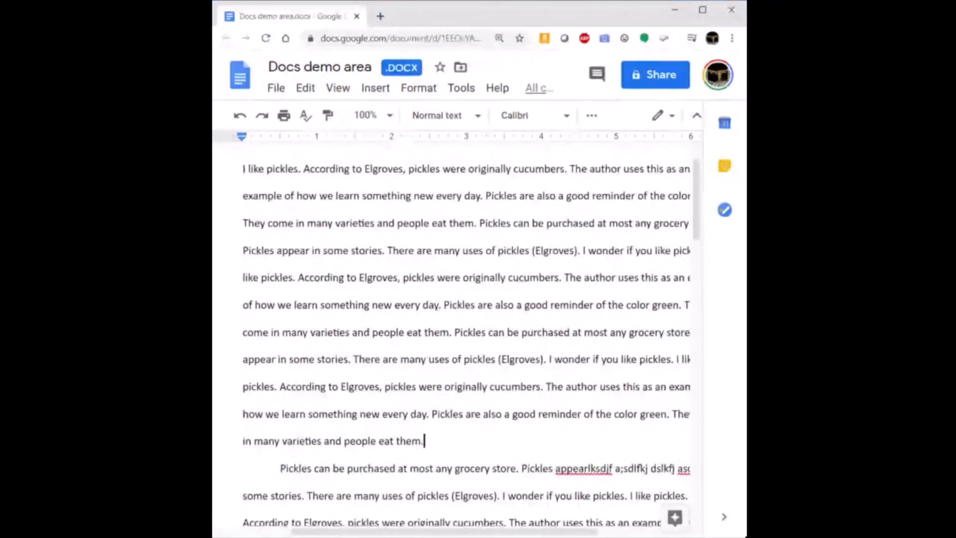
{"action": "left_click", "coordinate": [374, 94]}
{"action": "mouse_move", "coordinate": [408, 126]}
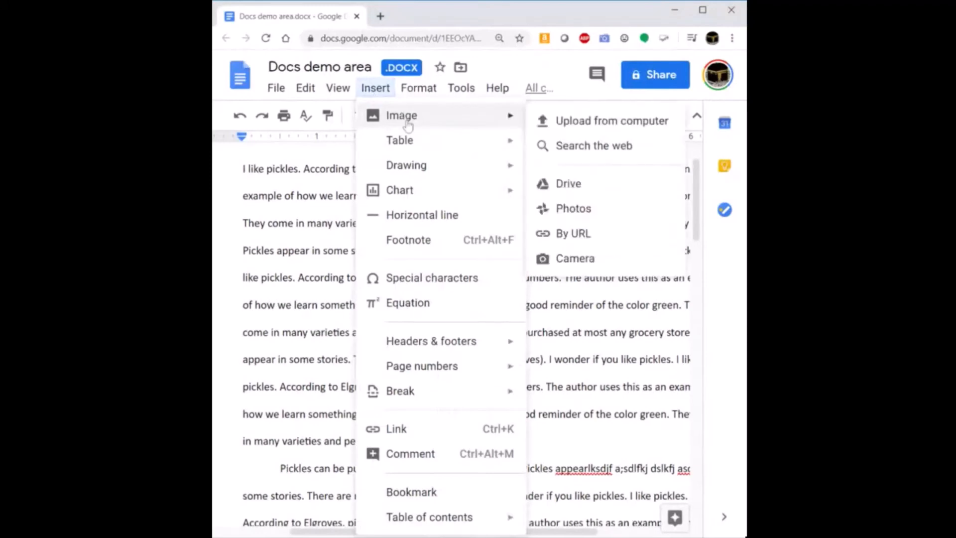
{"action": "left_click", "coordinate": [635, 128]}
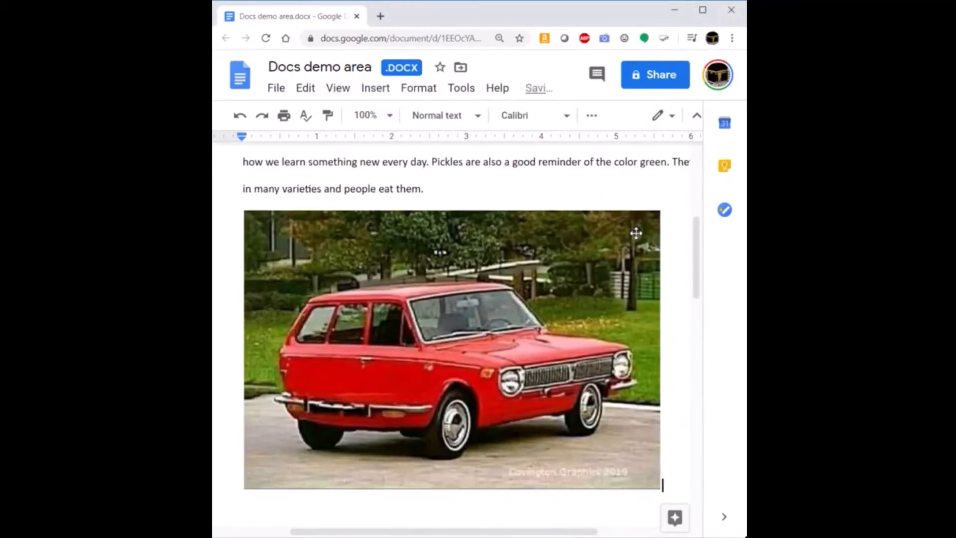
Shrink the inserted car picture proportionally to roughly 60 percent of its width.
{"action": "left_click", "coordinate": [650, 219]}
{"action": "left_click_drag", "start_coordinate": [662, 210], "coordinate": [491, 325]}
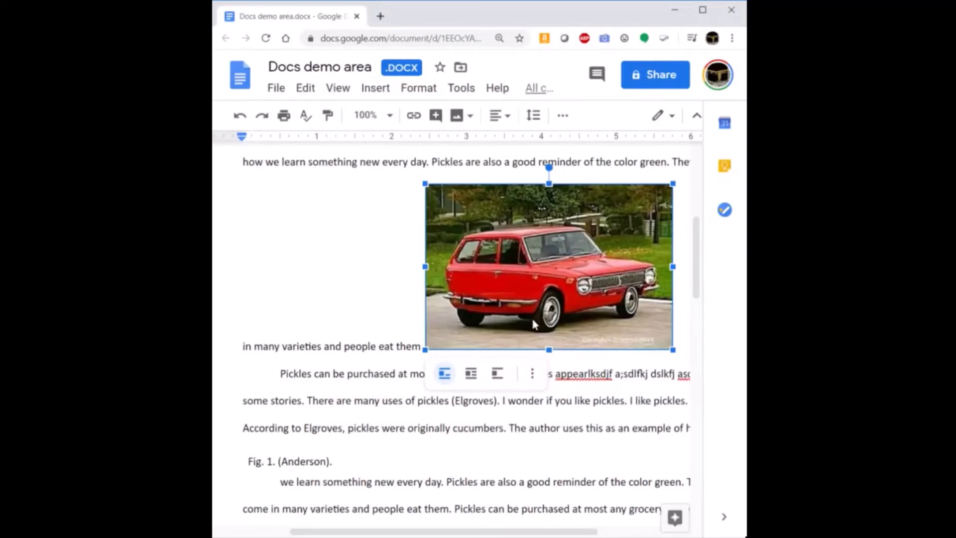
{"action": "left_click", "coordinate": [292, 346]}
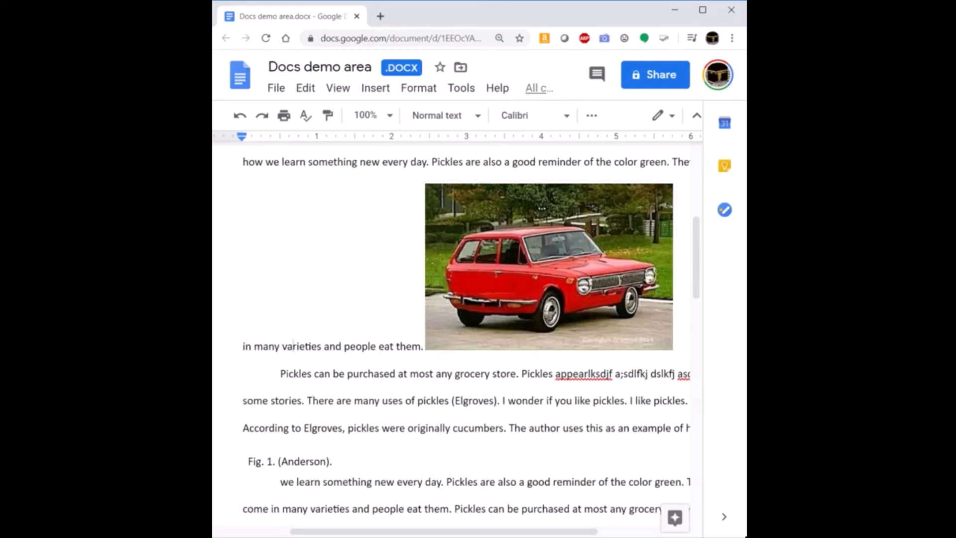
Wrap the text around the car picture and move it to the left margin beside the last line of the first paragraph.
{"action": "left_click", "coordinate": [557, 280]}
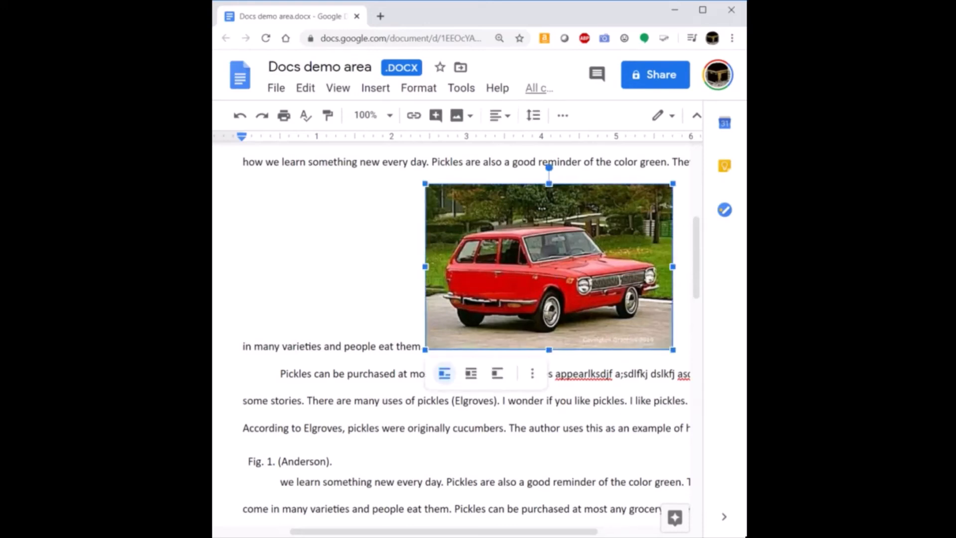
{"action": "left_click", "coordinate": [472, 374]}
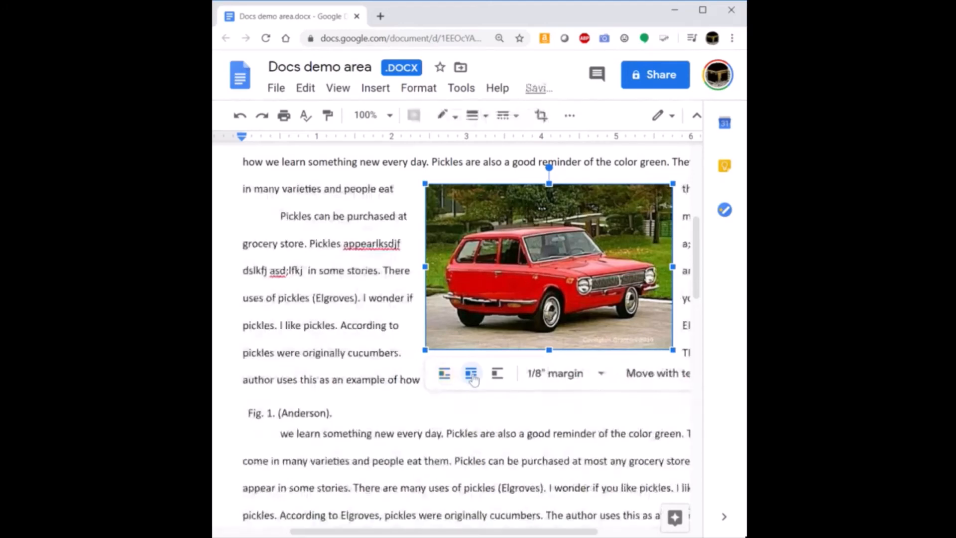
{"action": "left_click_drag", "start_coordinate": [581, 326], "coordinate": [411, 314]}
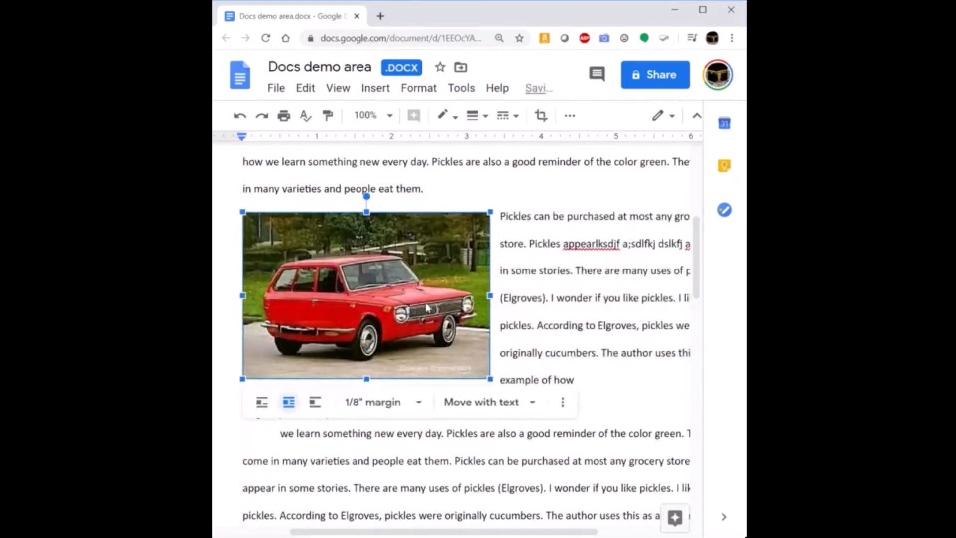
{"action": "left_click", "coordinate": [563, 403]}
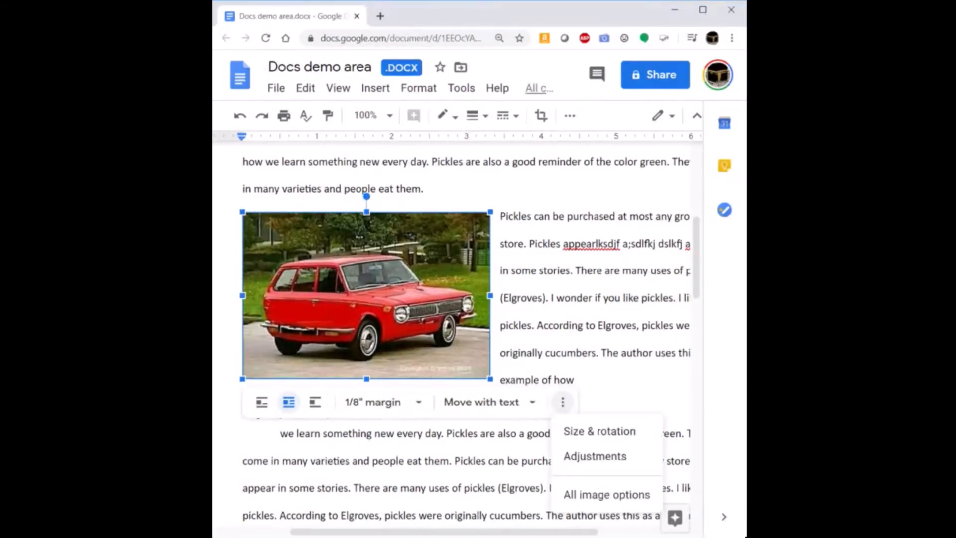
{"action": "left_click", "coordinate": [576, 380]}
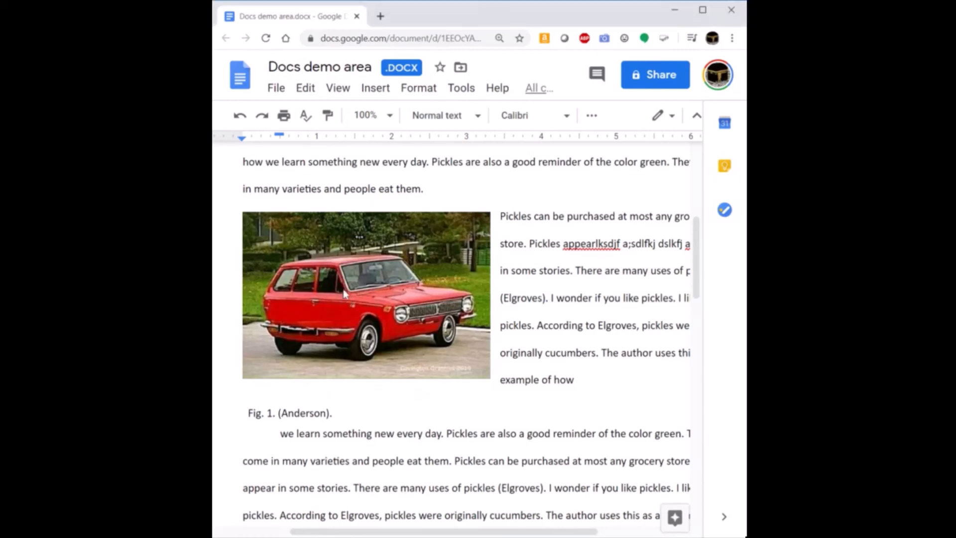
{"action": "left_click_drag", "start_coordinate": [343, 288], "coordinate": [337, 260]}
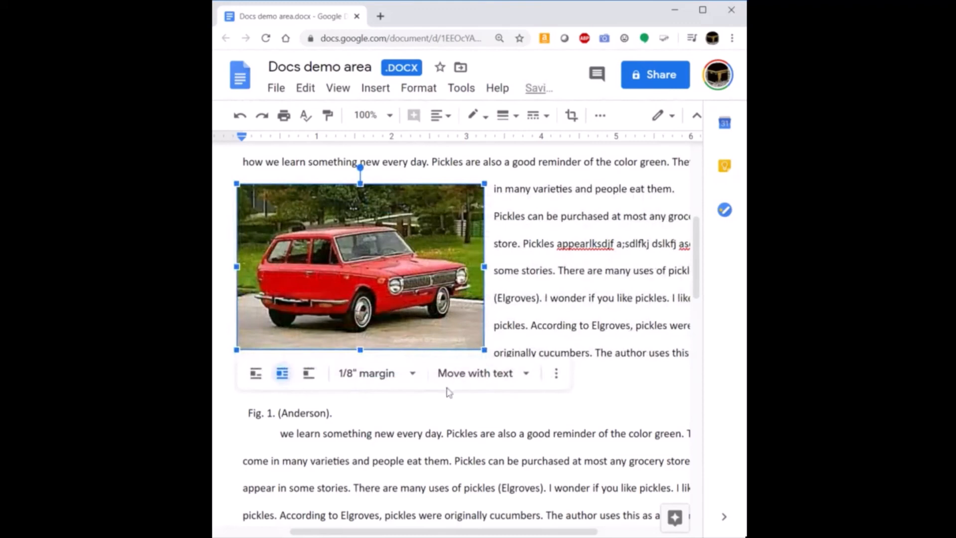
Delete the old "Fig. 1." caption box below the picture, joining the paragraph text it interrupts.
{"action": "left_click", "coordinate": [332, 413]}
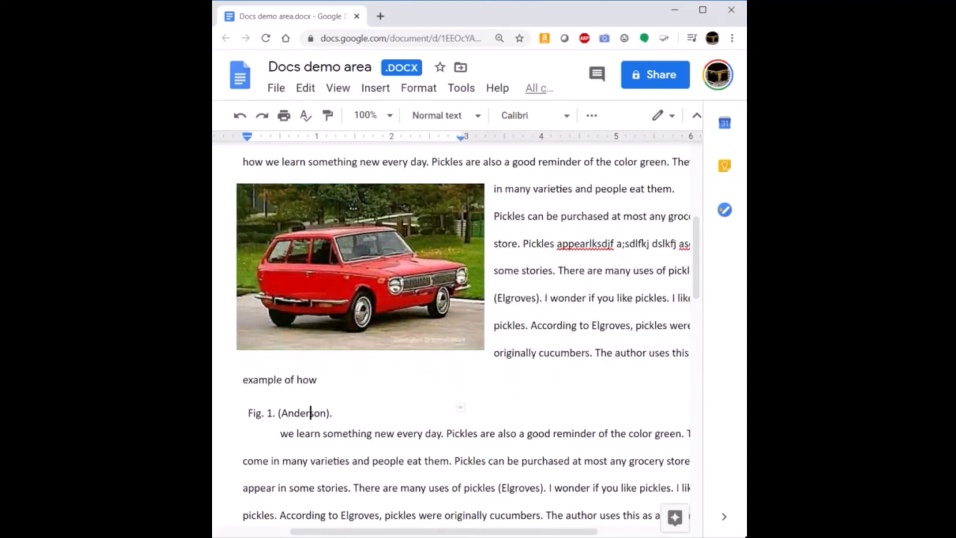
{"action": "key", "text": "End"}
{"action": "key", "text": "ctrl+shift+Left"}
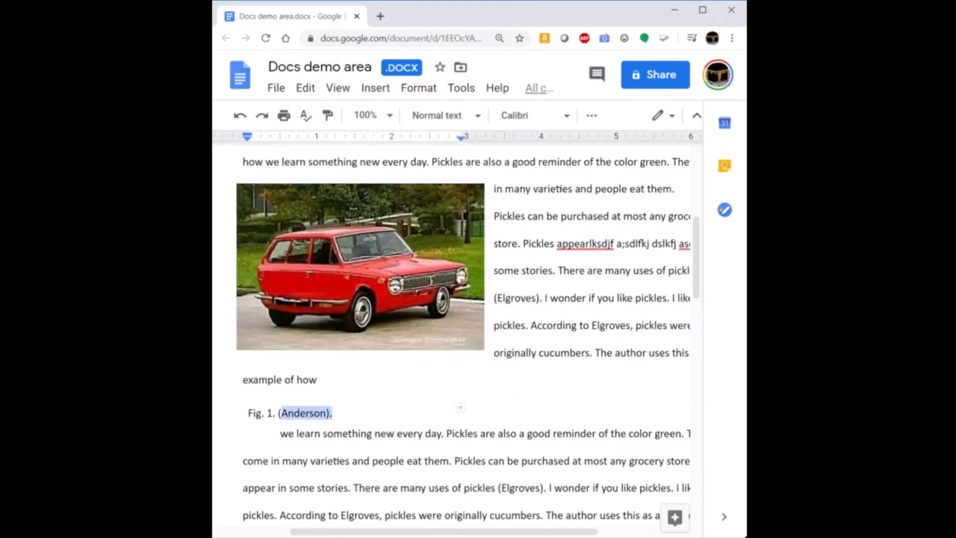
{"action": "key", "text": "Right"}
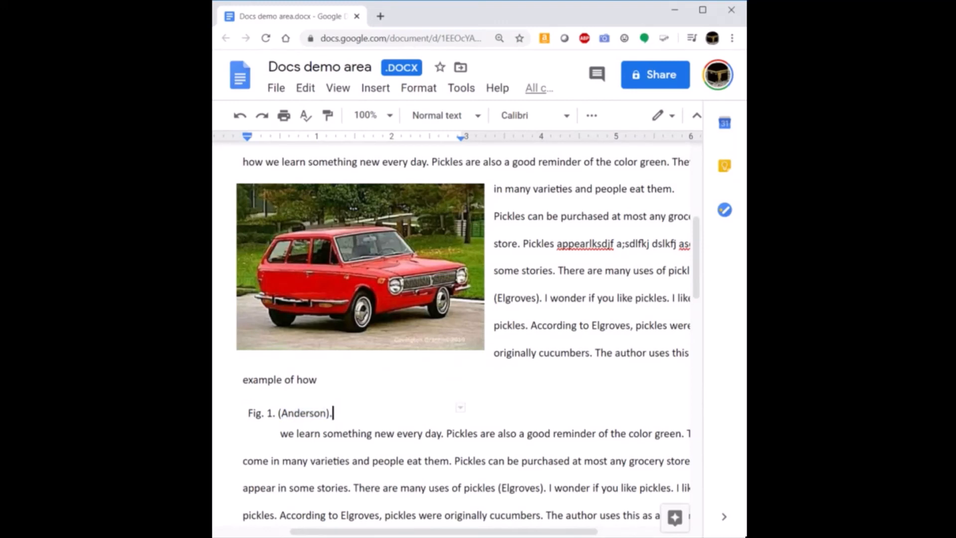
{"action": "key", "text": "shift+Up"}
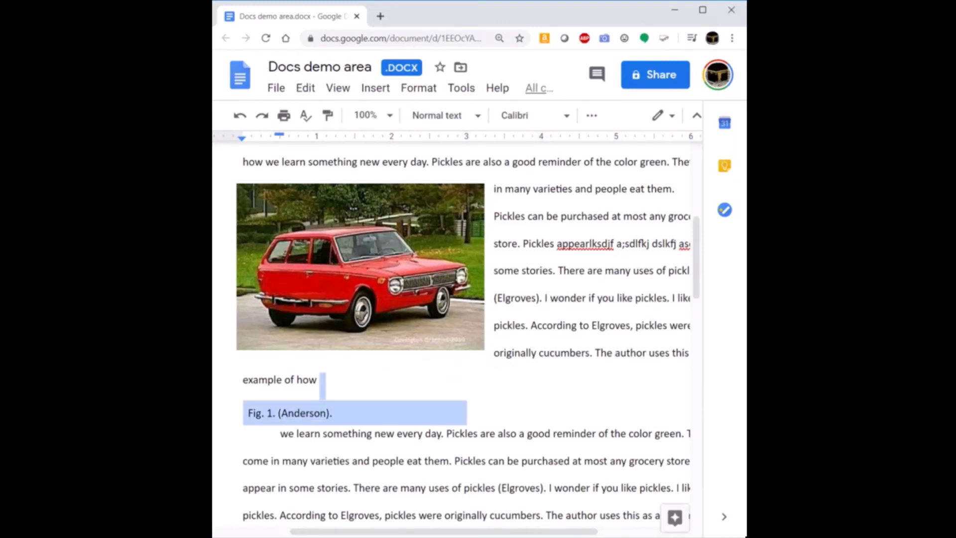
{"action": "key", "text": "BackSpace"}
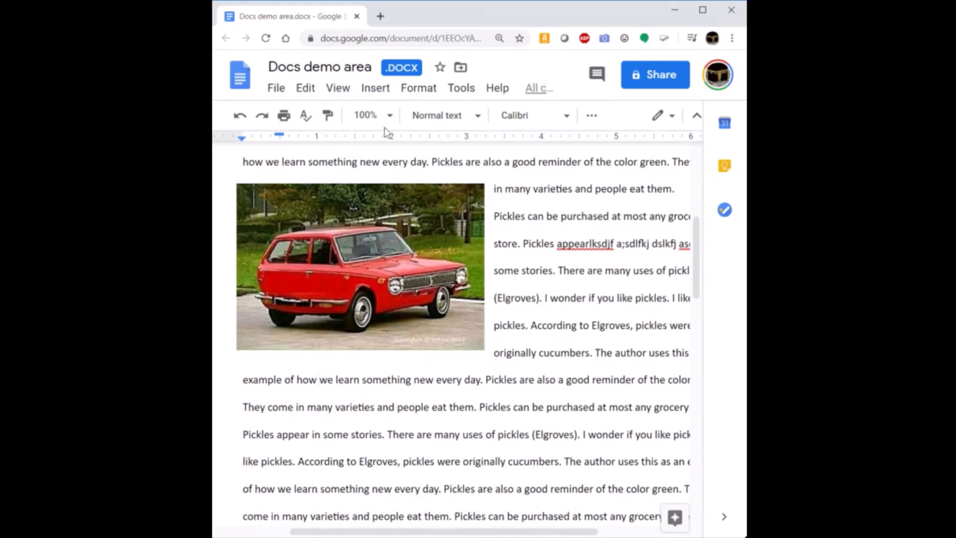
Insert a 1 x 1 table after "example of how" below the picture and narrow it to end at the picture's right edge.
{"action": "left_click", "coordinate": [376, 88]}
{"action": "mouse_move", "coordinate": [401, 154]}
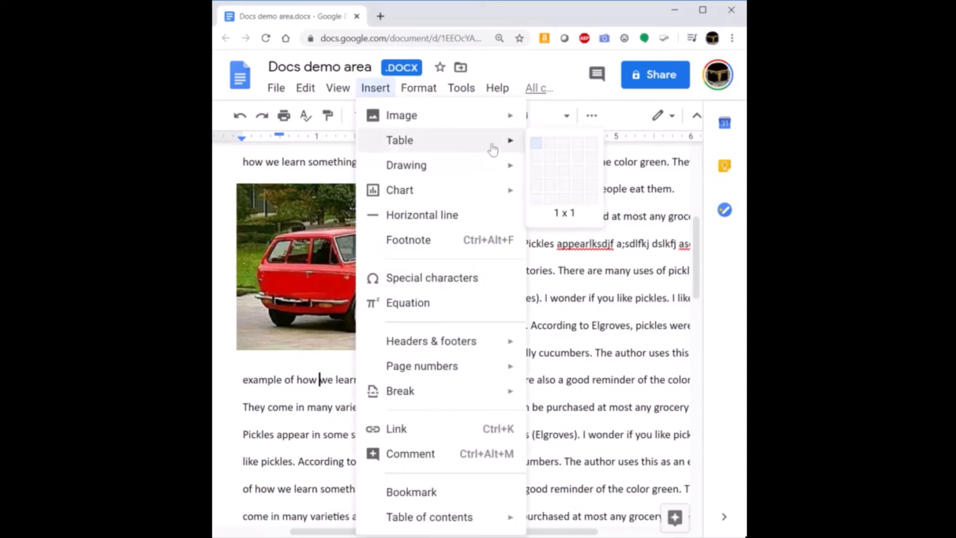
{"action": "left_click", "coordinate": [540, 147]}
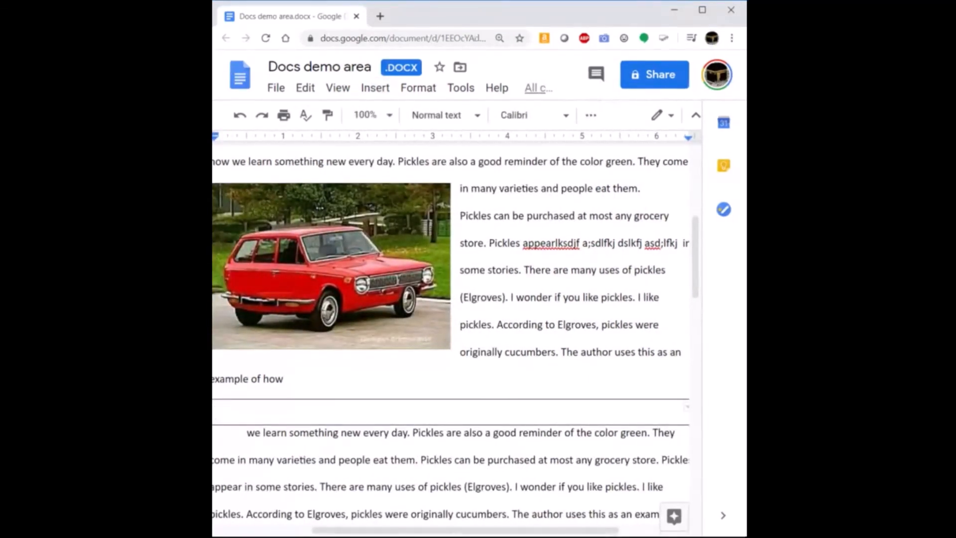
{"action": "left_click_drag", "start_coordinate": [626, 392], "coordinate": [417, 392]}
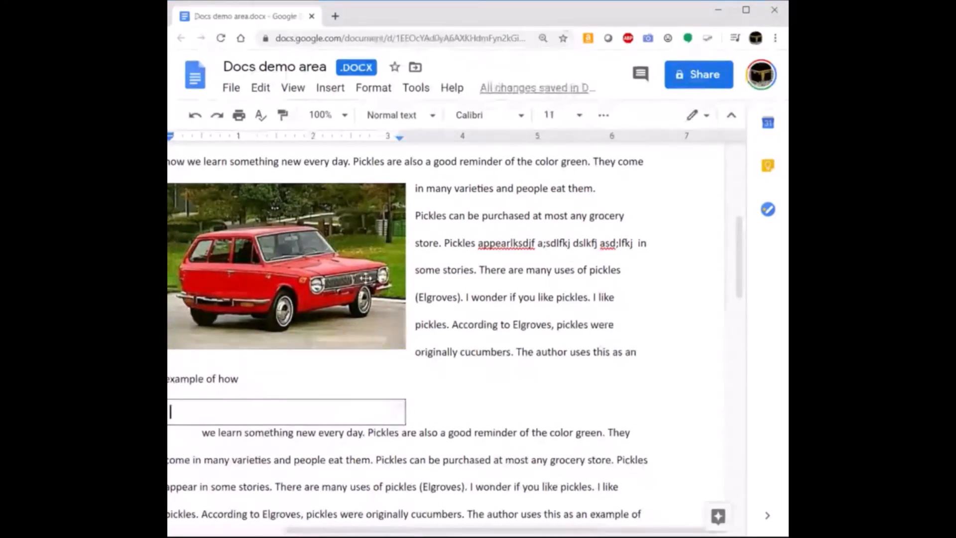
Move the car picture slightly down to sit directly above the one-cell table.
{"action": "left_click_drag", "start_coordinate": [353, 319], "coordinate": [375, 312]}
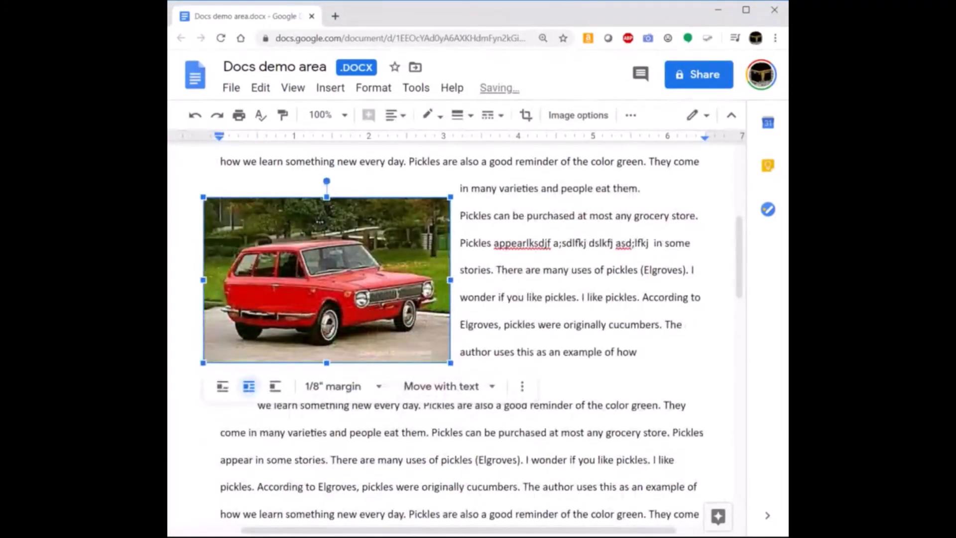
Enter "Fig. 1." and the author's surname in parentheses in the one-cell table, and align the car picture with the table's left edge.
{"action": "left_click", "coordinate": [227, 384]}
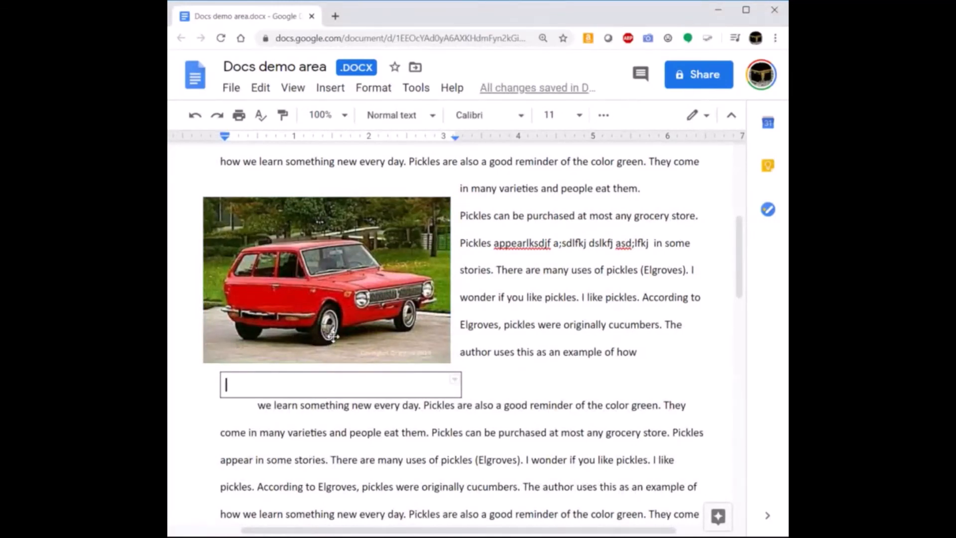
{"action": "left_click_drag", "start_coordinate": [334, 337], "coordinate": [342, 338]}
{"action": "left_click", "coordinate": [227, 411]}
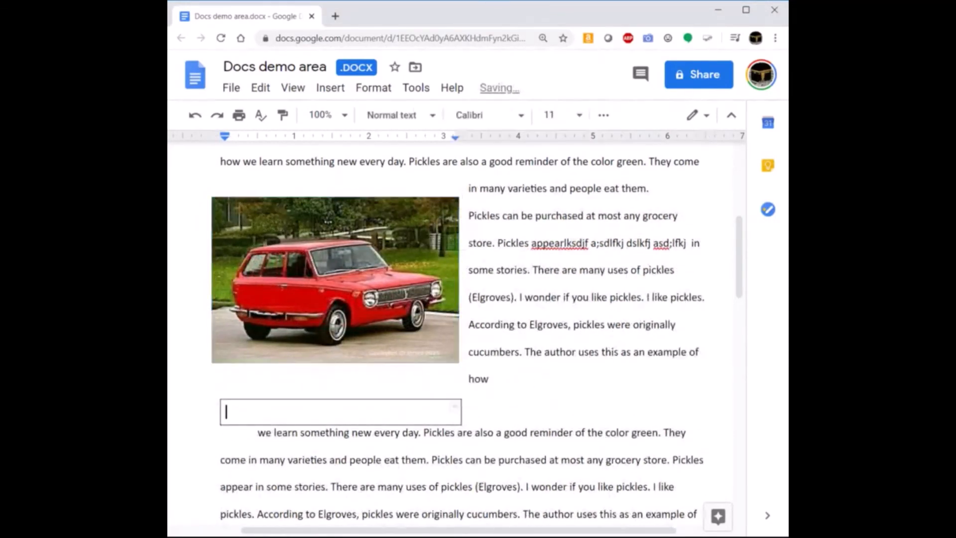
{"action": "type", "text": "Fig. 1. (Anderson)."}
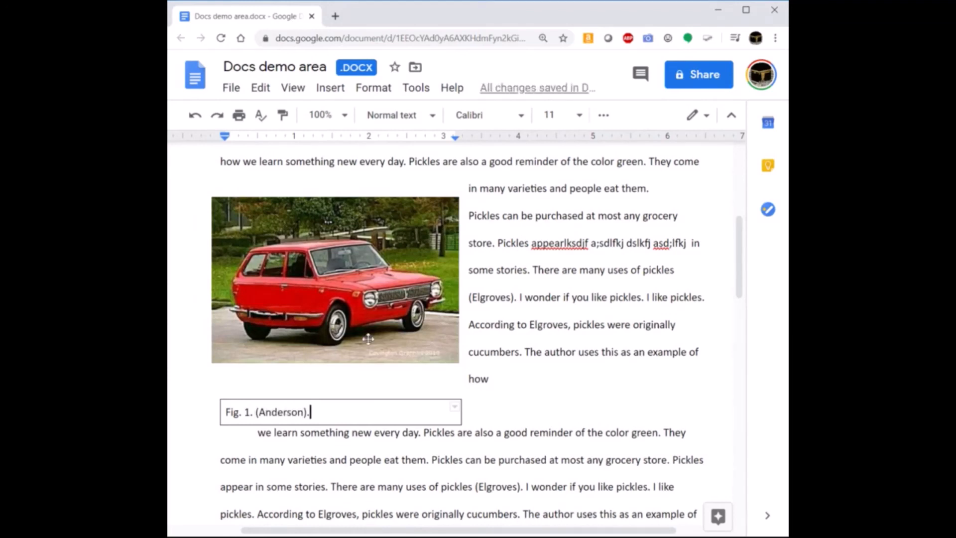
{"action": "left_click_drag", "start_coordinate": [374, 341], "coordinate": [383, 350]}
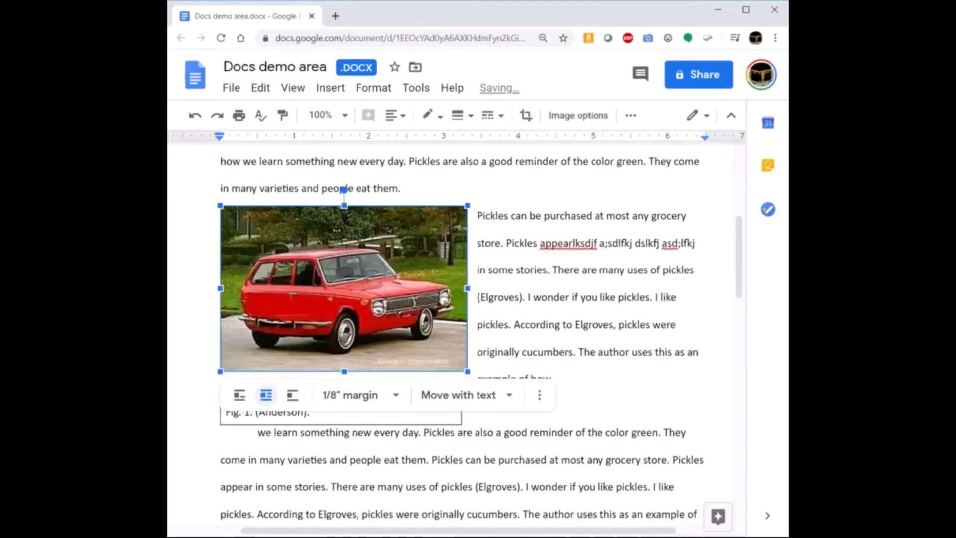
{"action": "left_click", "coordinate": [554, 379]}
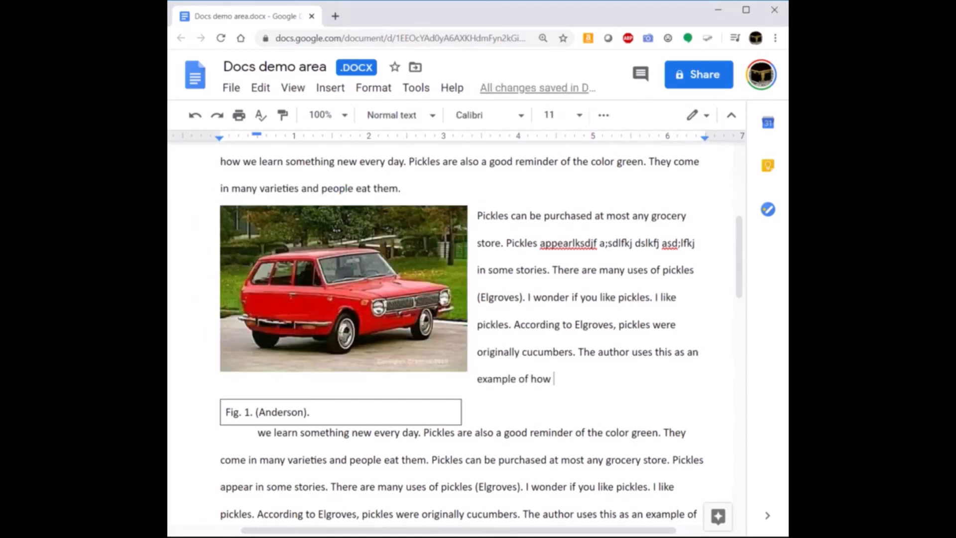
Recolor the caption table's border so that it blends into the white page.
{"action": "left_click", "coordinate": [311, 412]}
{"action": "right_click", "coordinate": [323, 412]}
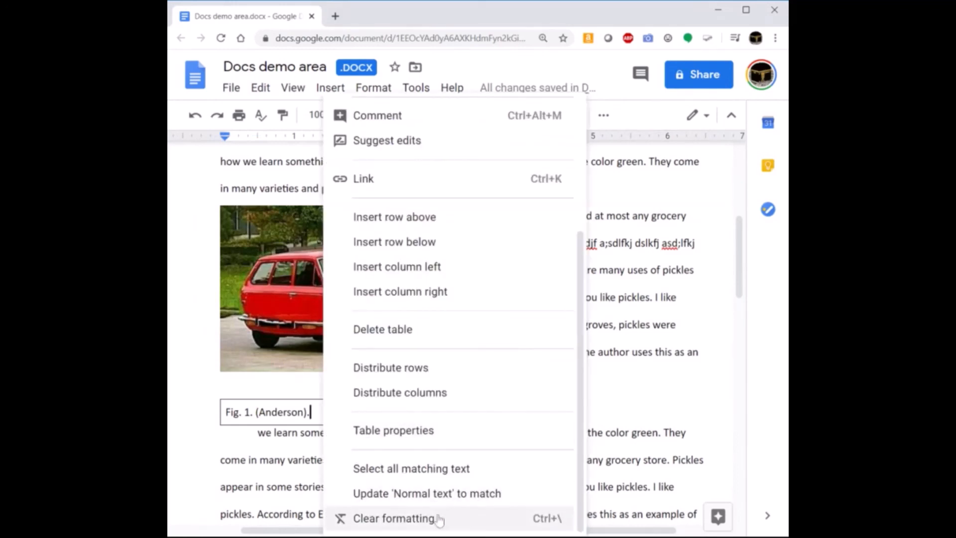
{"action": "left_click_drag", "start_coordinate": [739, 255], "coordinate": [739, 305]}
{"action": "right_click", "coordinate": [403, 202]}
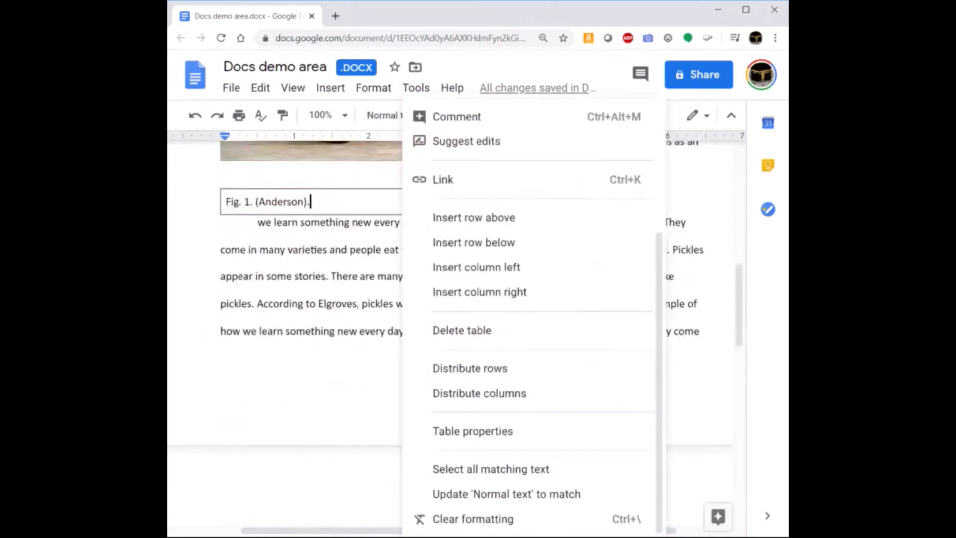
{"action": "left_click", "coordinate": [484, 442]}
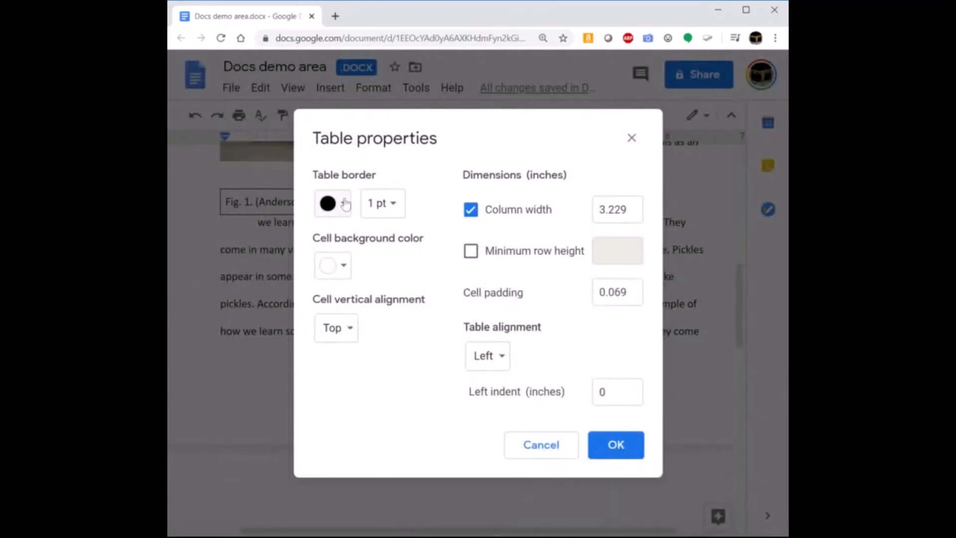
{"action": "left_click", "coordinate": [345, 205]}
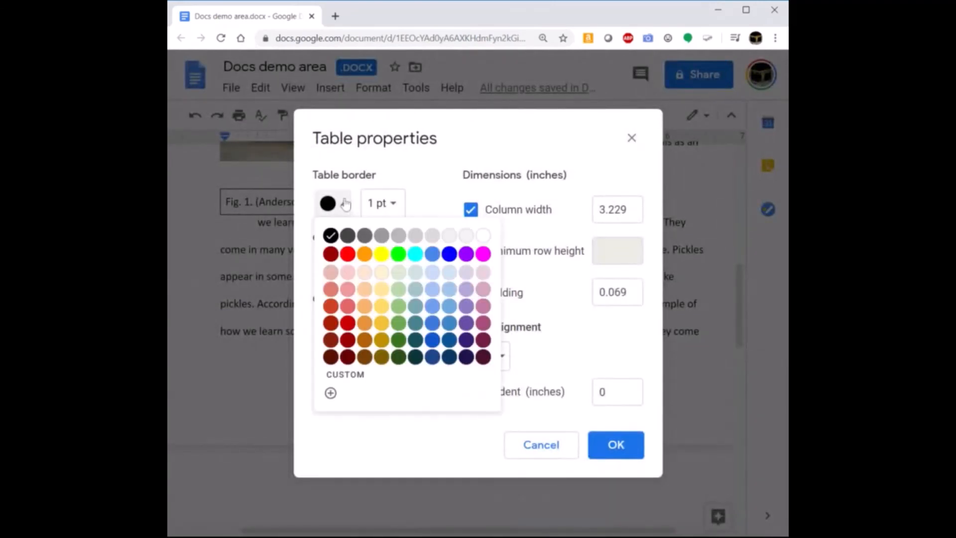
{"action": "left_click", "coordinate": [449, 238]}
{"action": "left_click", "coordinate": [616, 445]}
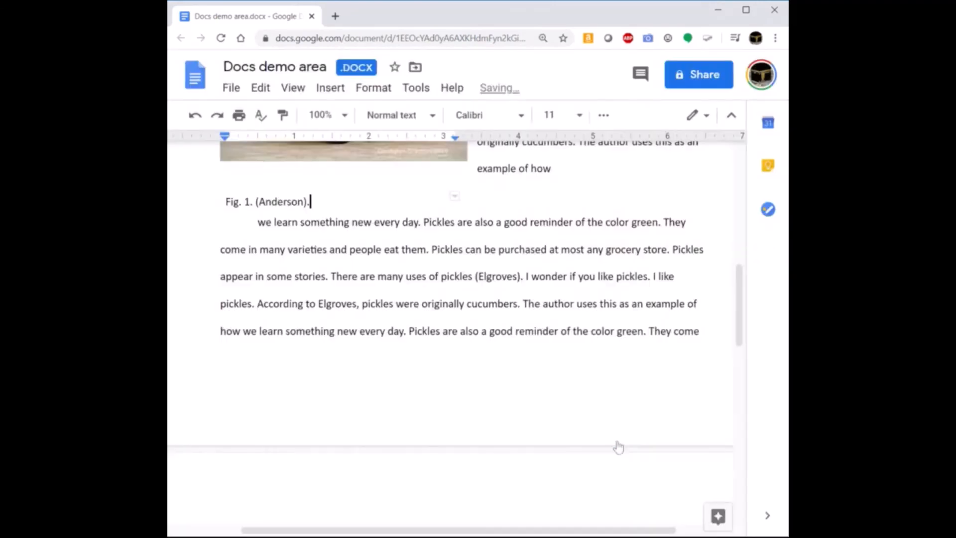
Test the text wrapping by adding filler text "lkasdjf ;lkjfda ;lkjd flksdj f;lasdkjf ;lsakdjf" inside the citation parentheses beside the car picture.
{"action": "scroll", "coordinate": [460, 334], "scroll_direction": "up", "scroll_amount": 6}
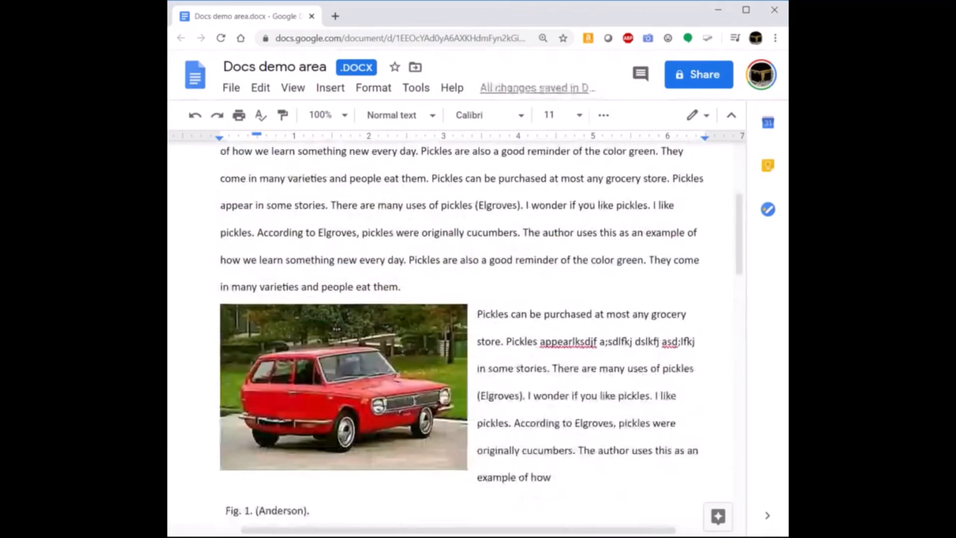
{"action": "scroll", "coordinate": [461, 334], "scroll_direction": "down", "scroll_amount": 3}
{"action": "left_click", "coordinate": [519, 273]}
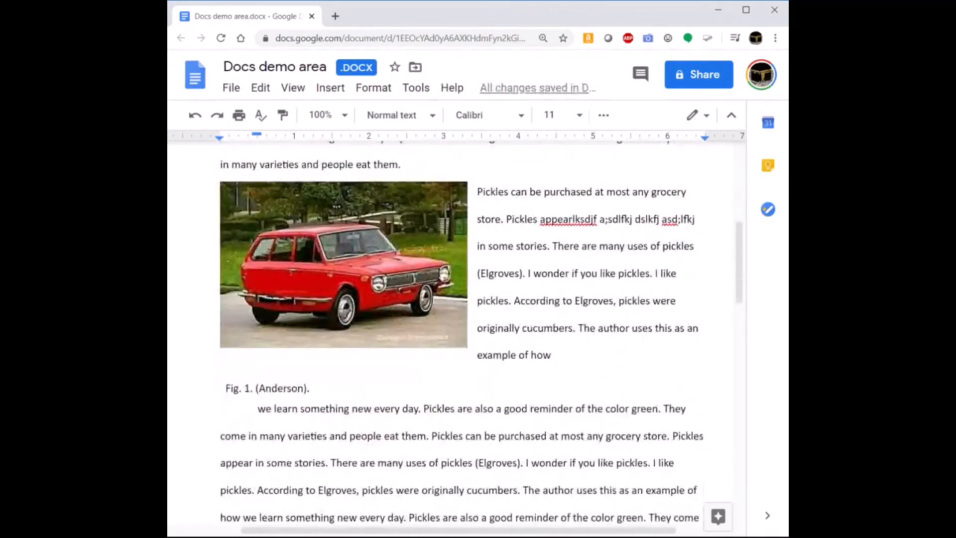
{"action": "type", "text": "lkasdjf ;lkjfda ;lkjd flksdj f;lasdkjf ;lsakdjf sla;dkfjs"}
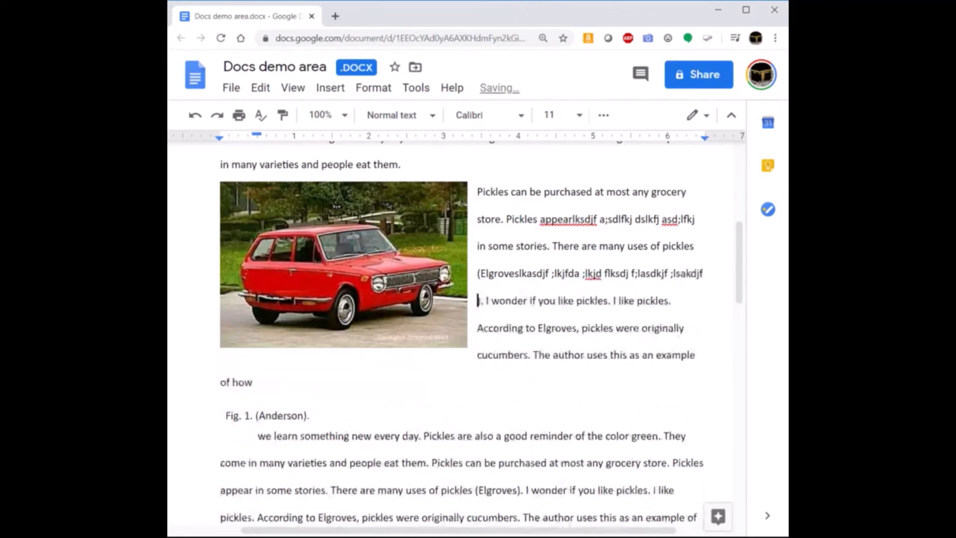